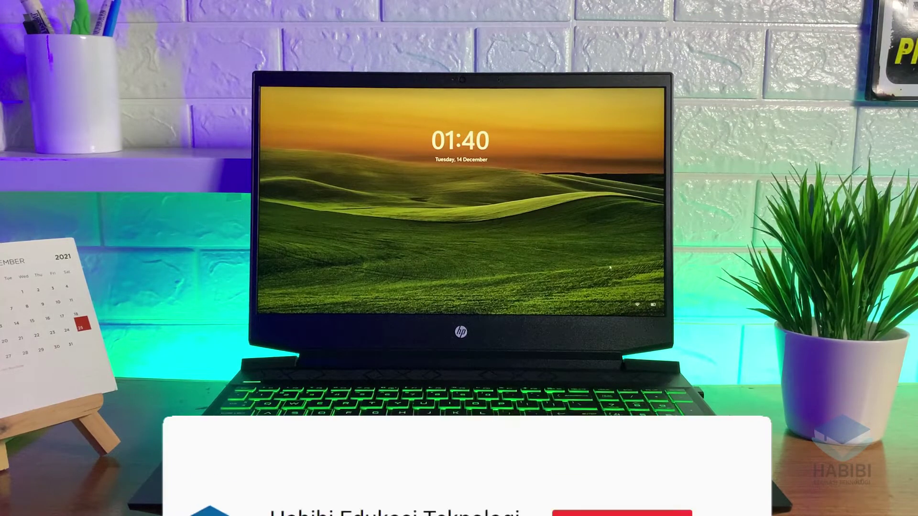
left_click(610, 267)
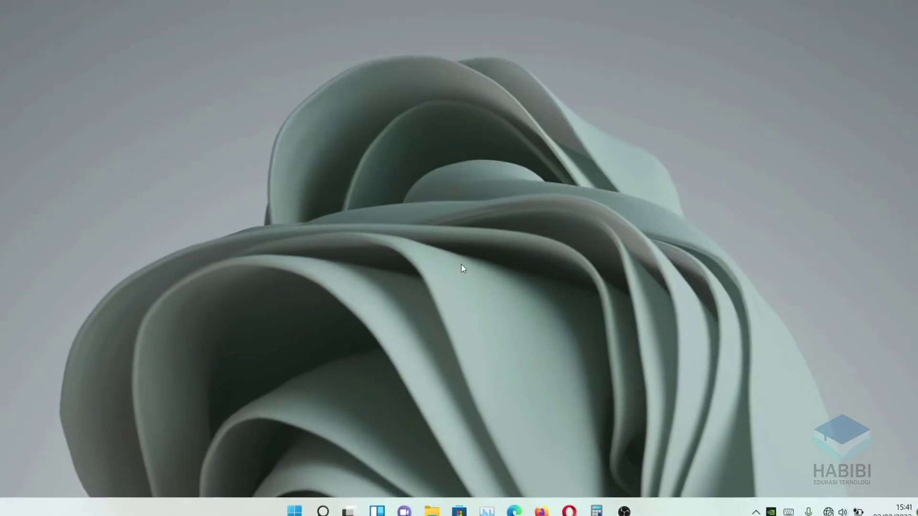
Step: Search Windows for "view advanced", open View advanced system settings and bring up the Performance settings
key("super")
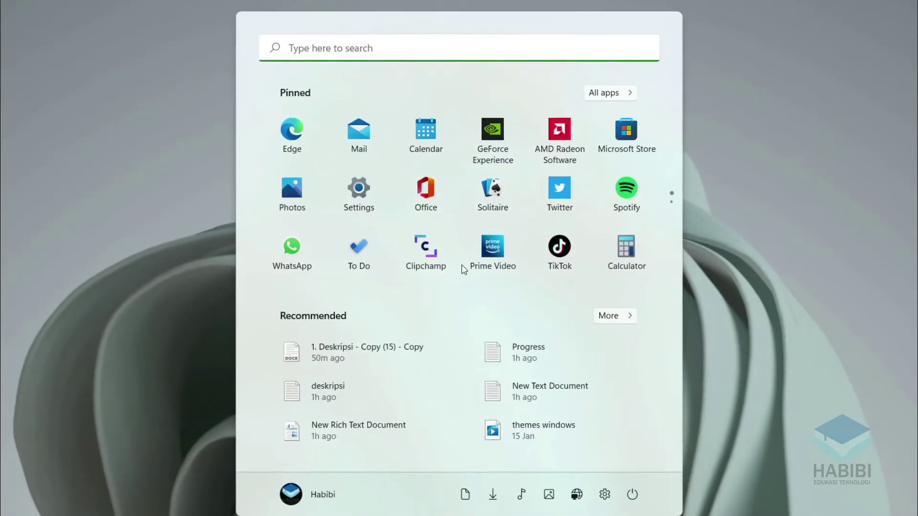
type("view ad")
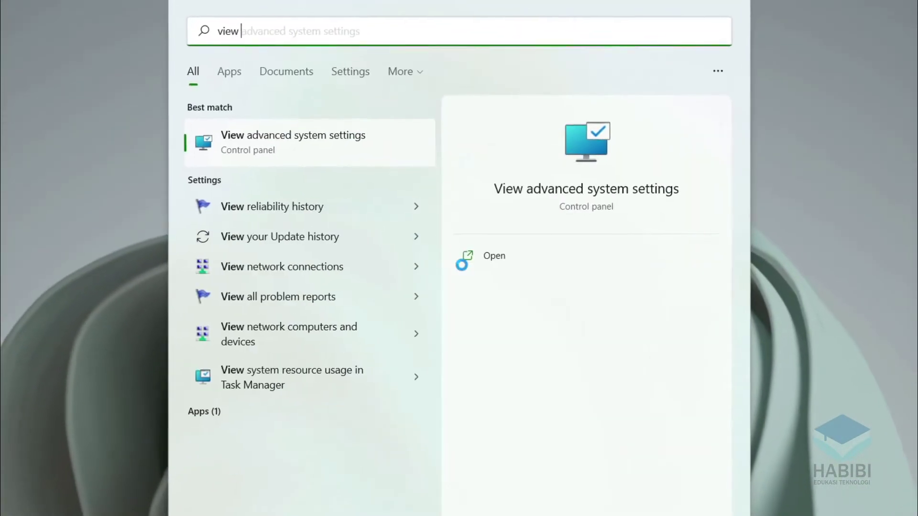
type("vanced")
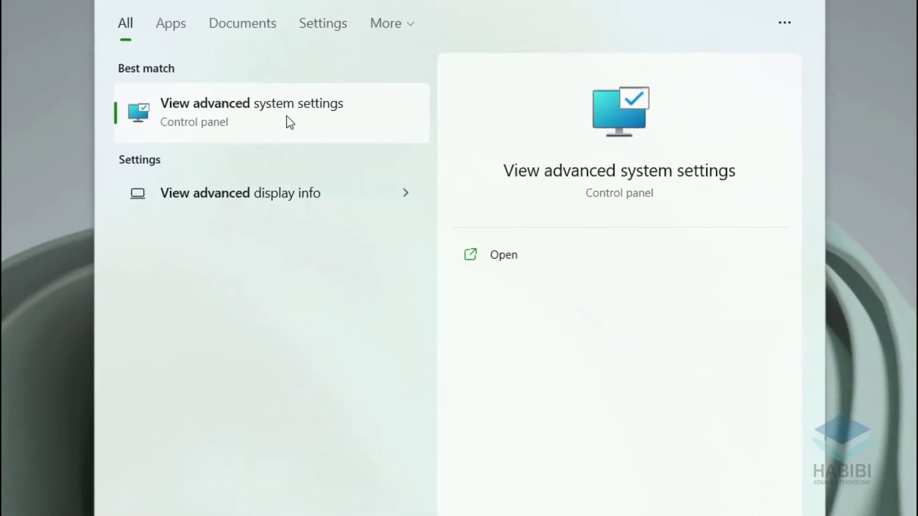
left_click(278, 109)
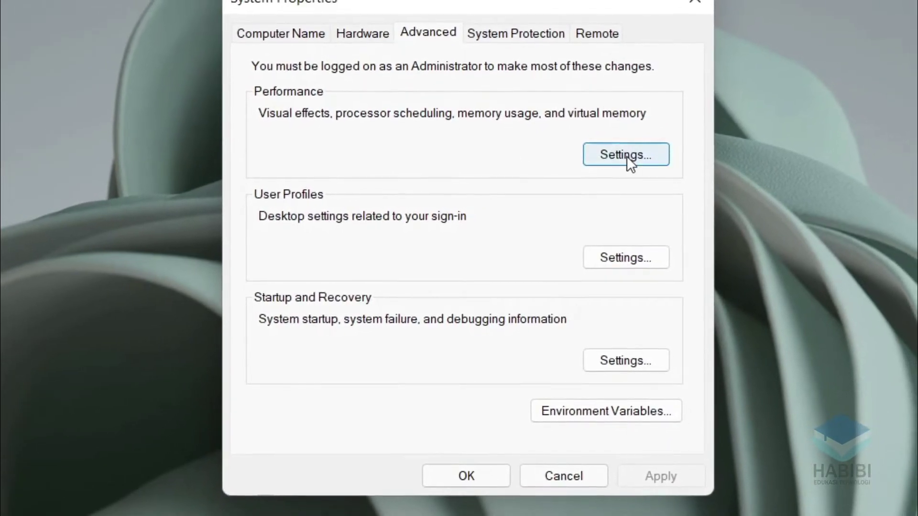
left_click(625, 157)
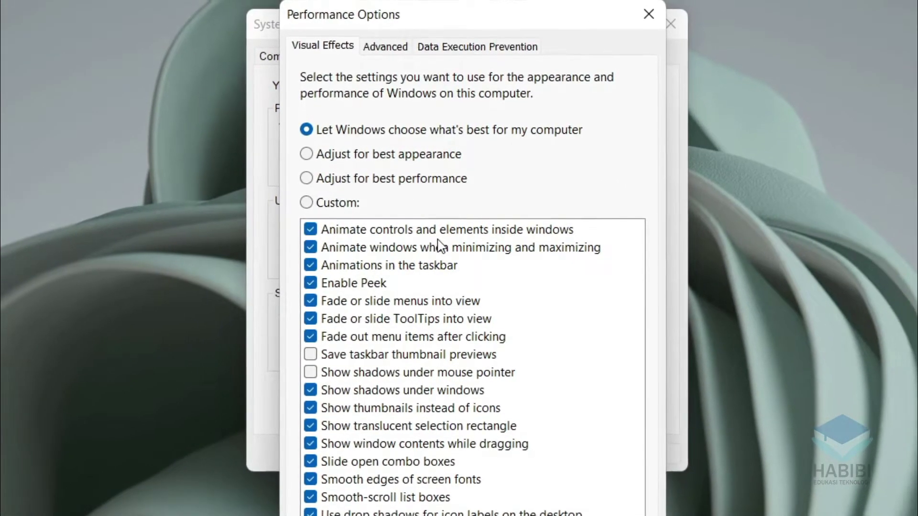
Step: Choose Custom visual effects and turn off window minimize/maximize animations, taskbar animations, Peek, fading or sliding menus, and fading out menu items
left_click(314, 205)
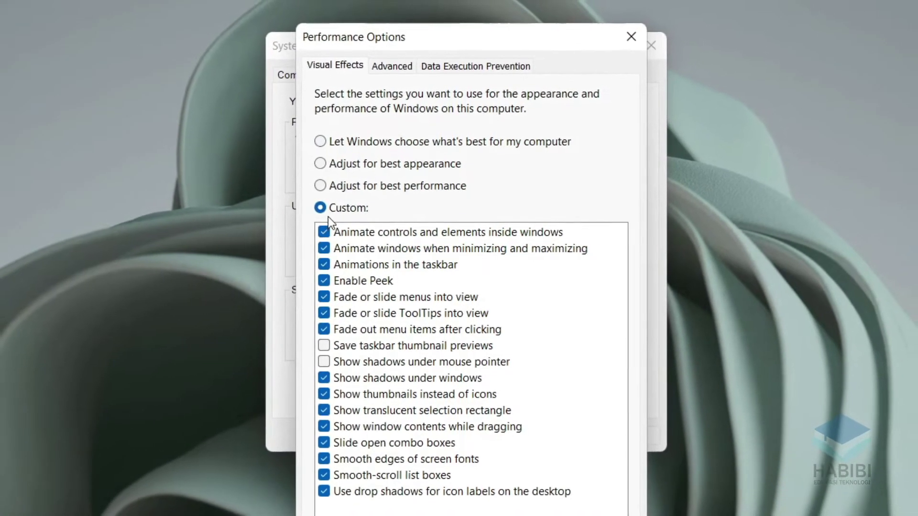
left_click(328, 249)
left_click(329, 264)
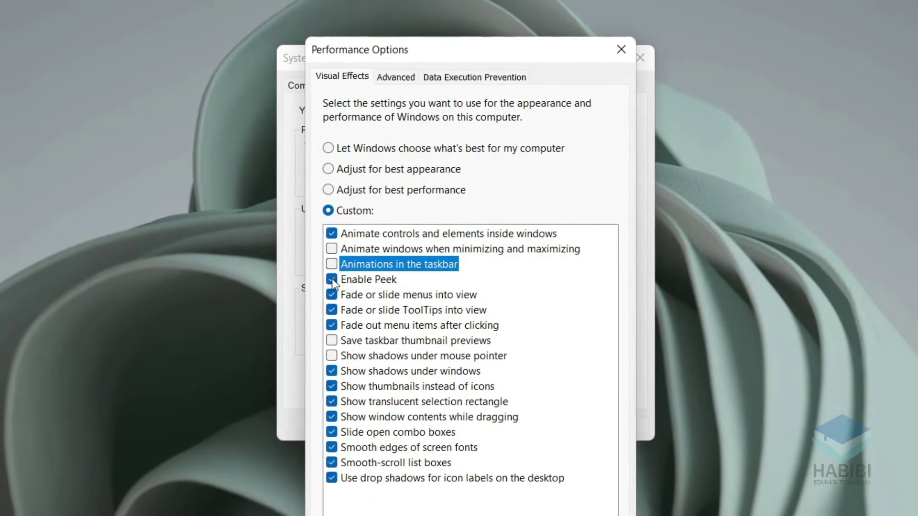
left_click(328, 280)
left_click(334, 295)
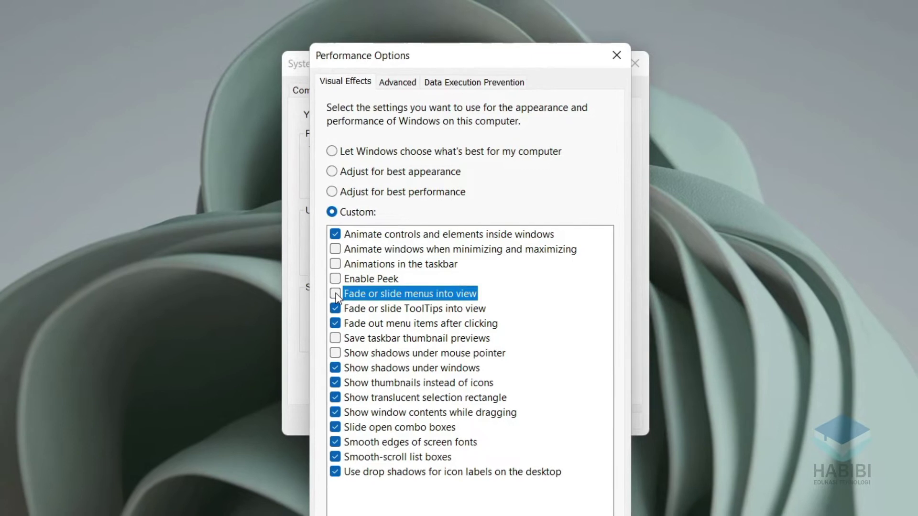
left_click(336, 323)
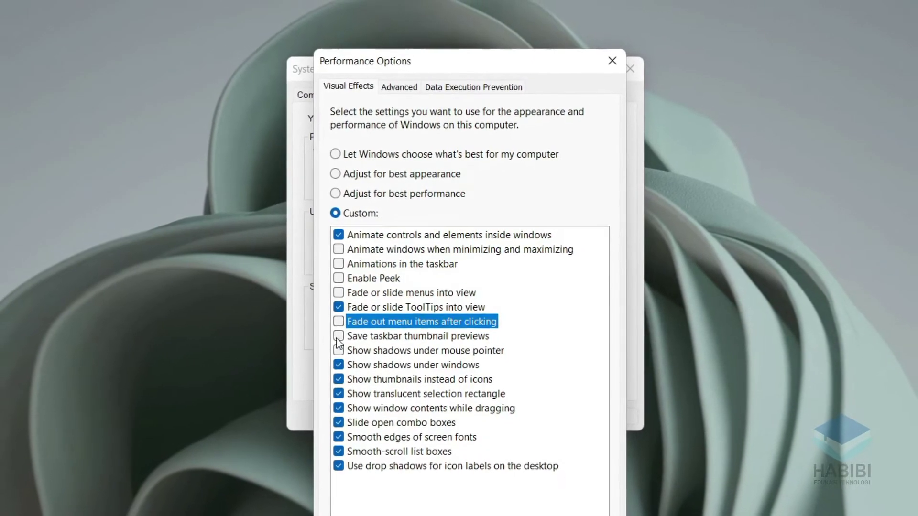
Step: Turn off window shadows, translucent selection, window contents while dragging, sliding combo boxes, smooth-scroll lists and icon label drop shadows, and apply the changes
left_click(341, 363)
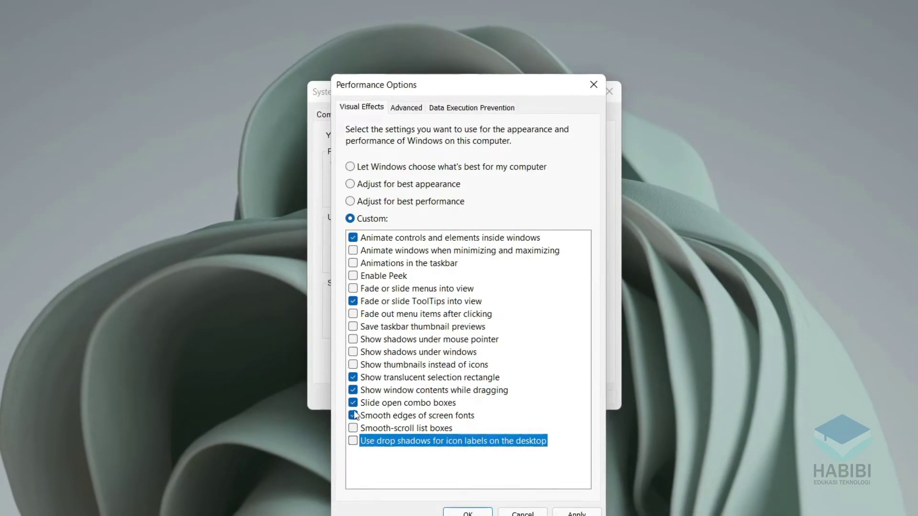
left_click(356, 388)
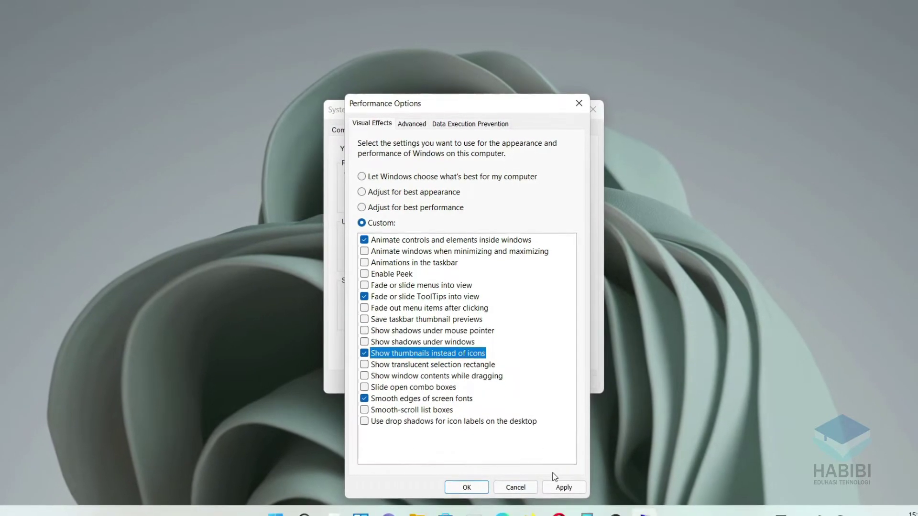
left_click(466, 481)
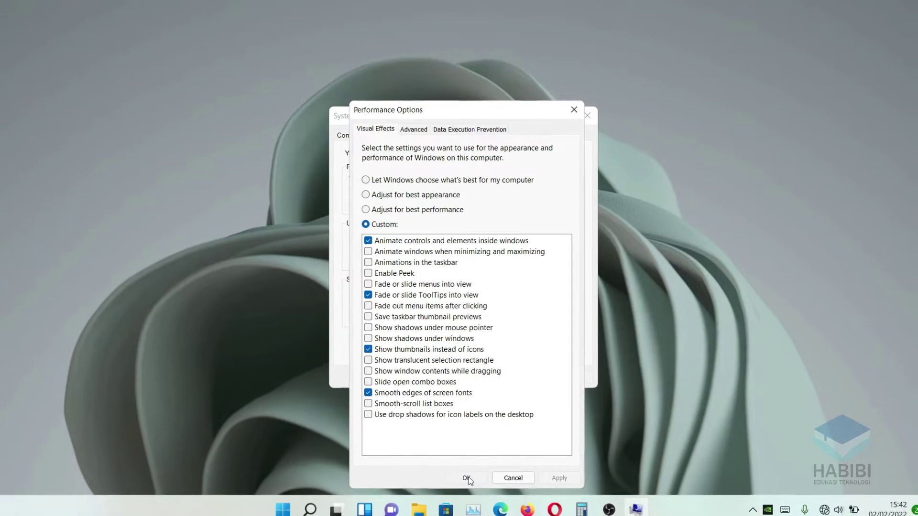
left_click(465, 376)
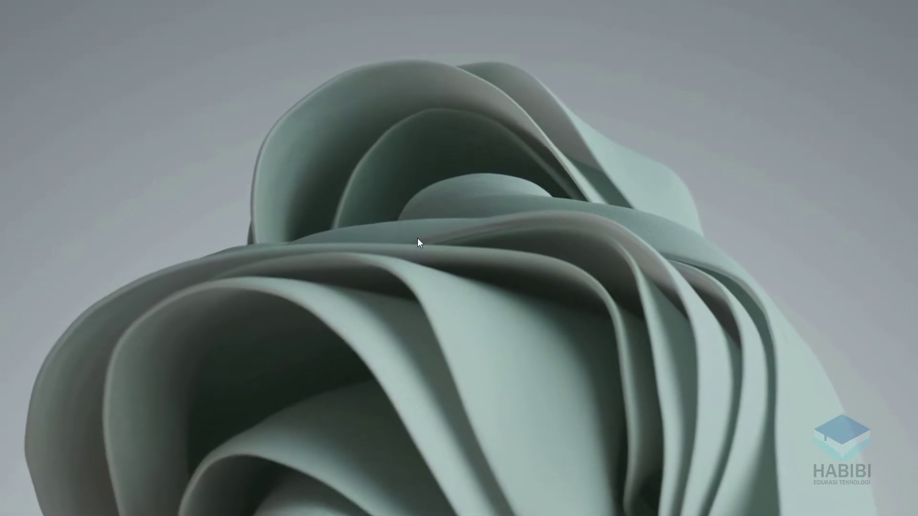
Step: Search for "view advanced", reopen the advanced system settings and open the Startup and Recovery settings
key("super")
type("view")
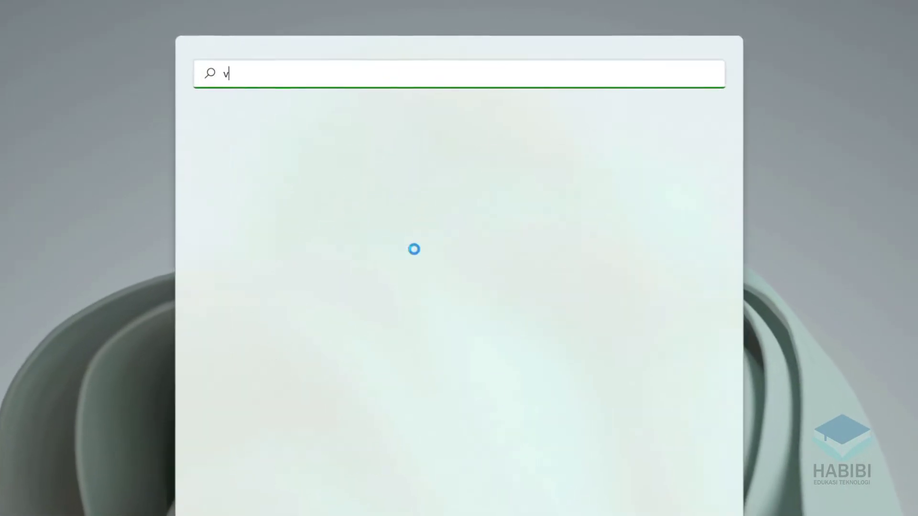
type(" ad")
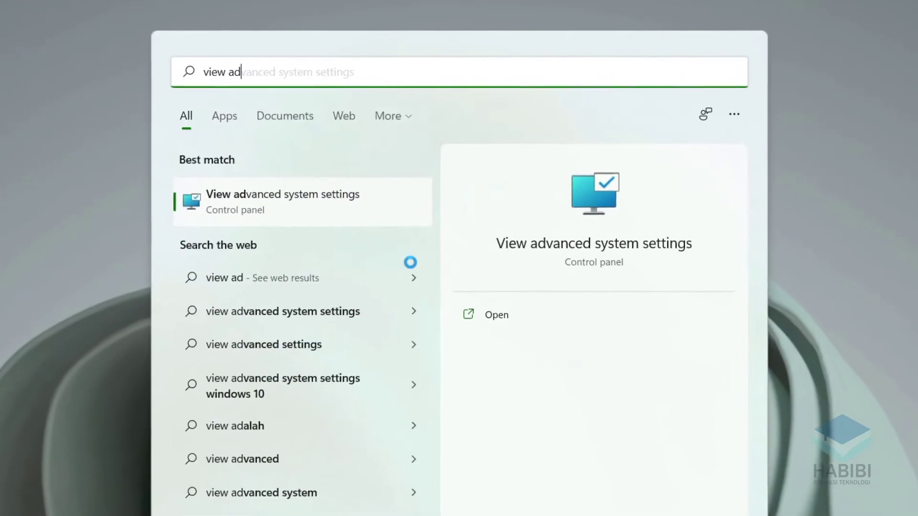
type("van")
type("c")
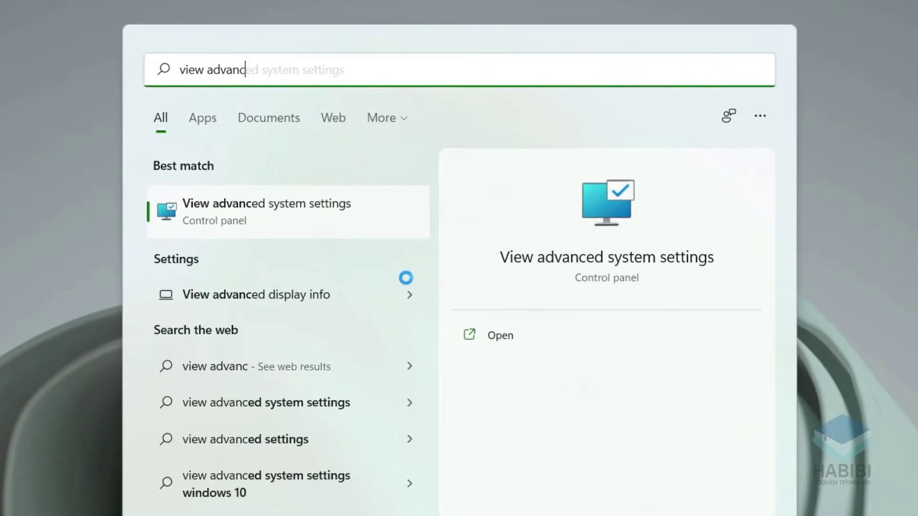
type("ed")
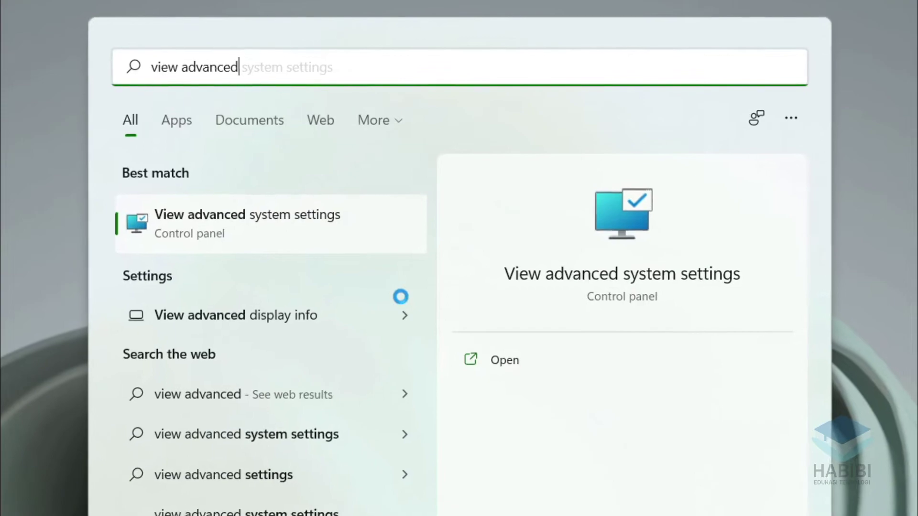
left_click(346, 229)
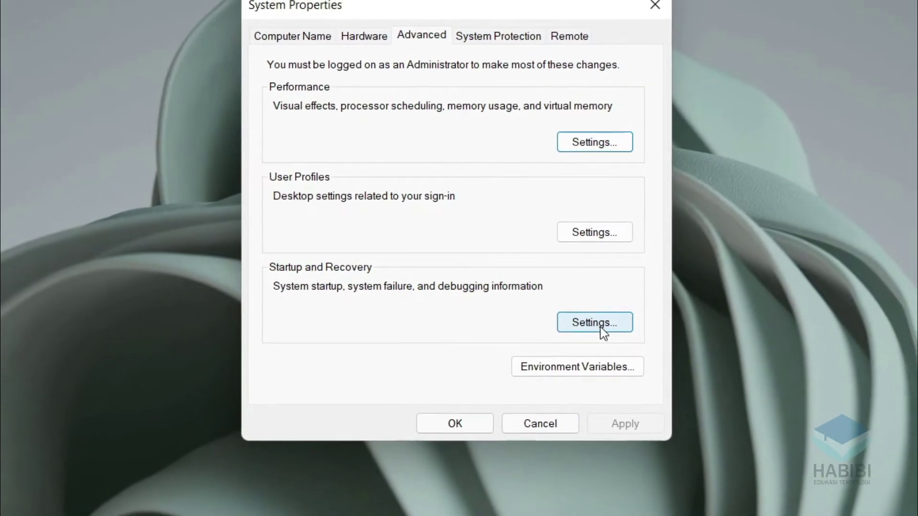
left_click(600, 326)
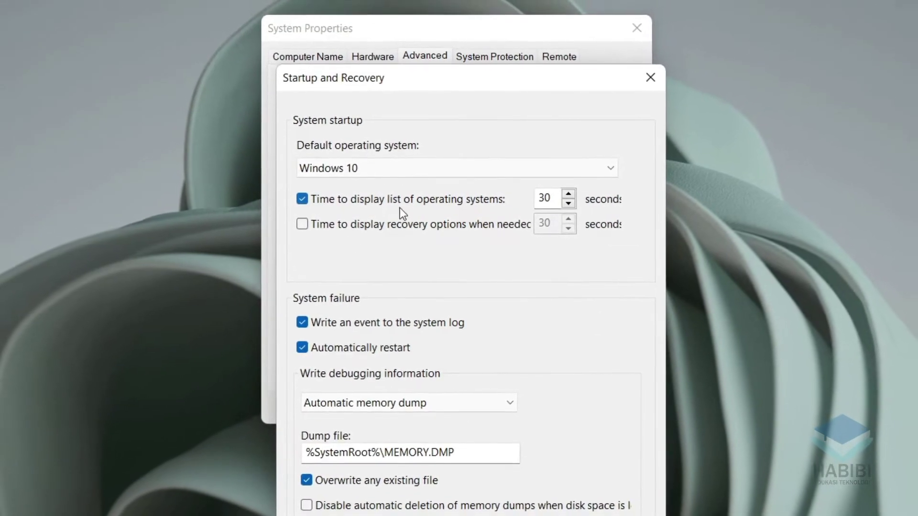
Step: Make Windows 11 the default operating system, set the operating system list display time to 10 seconds, and confirm
left_click(385, 170)
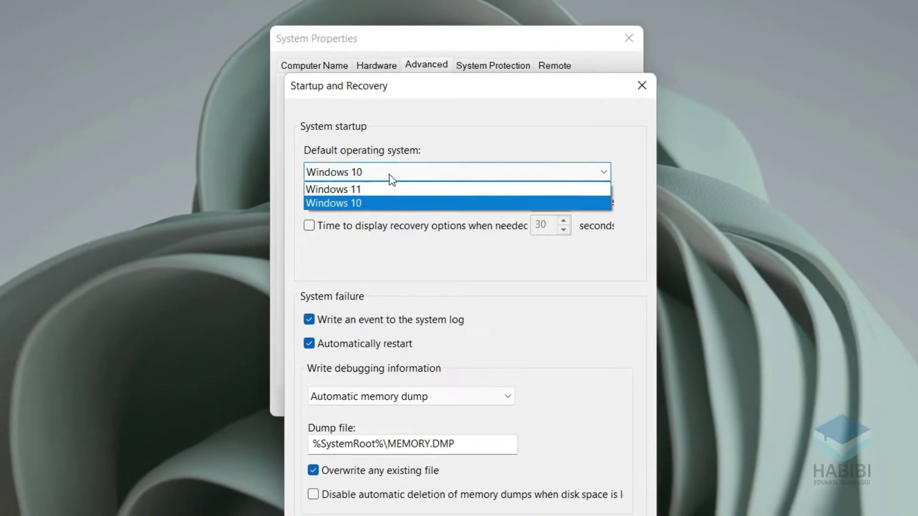
left_click(377, 189)
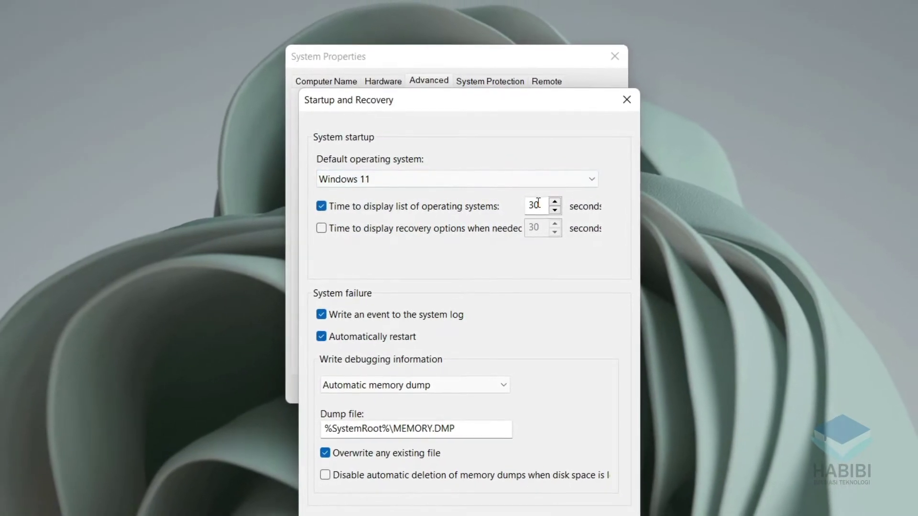
left_click_drag(537, 210, 533, 207)
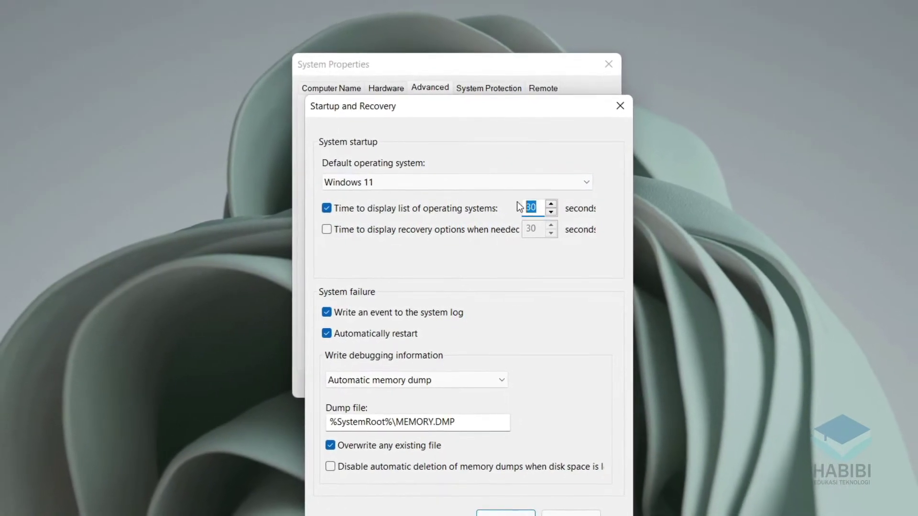
type("10")
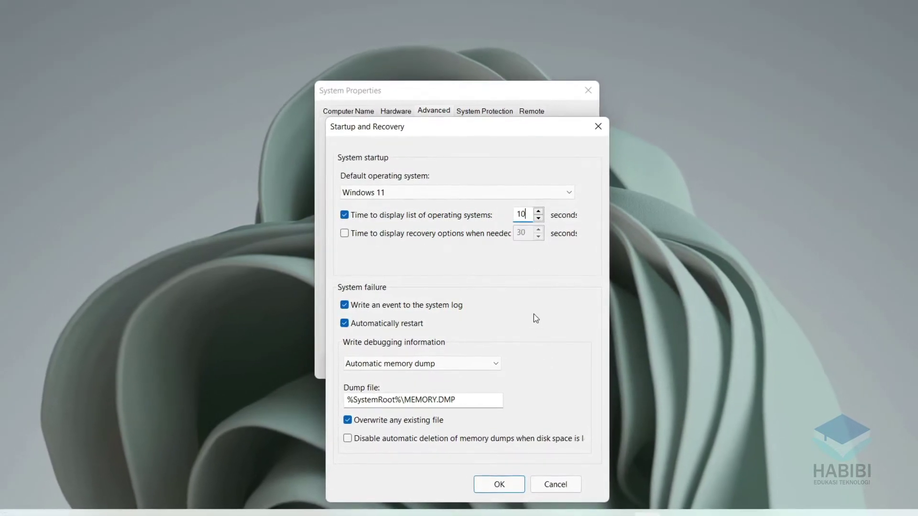
left_click(502, 478)
left_click(468, 362)
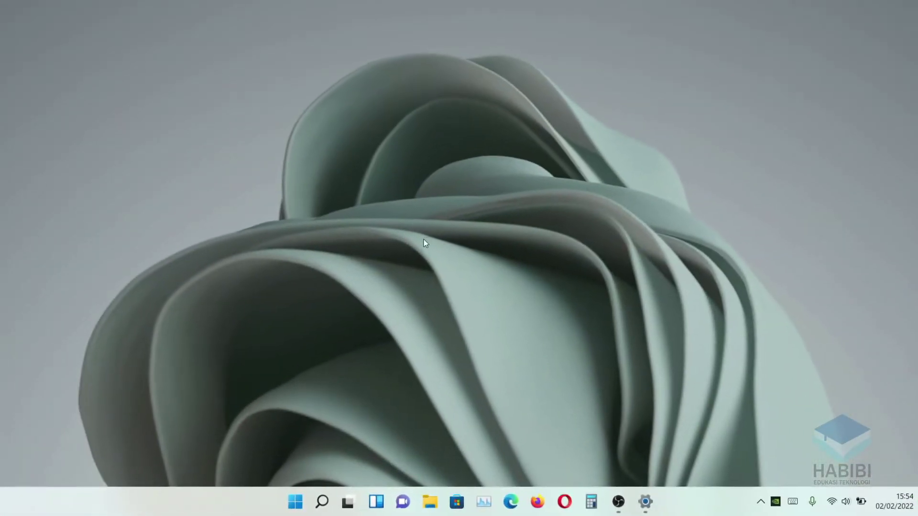
Step: Open System Configuration by running the msconfig command
right_click(300, 501)
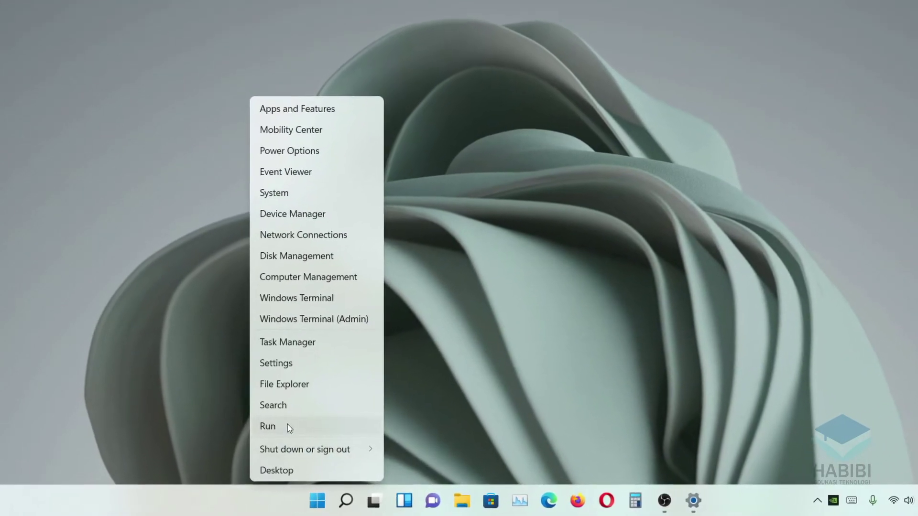
left_click(289, 423)
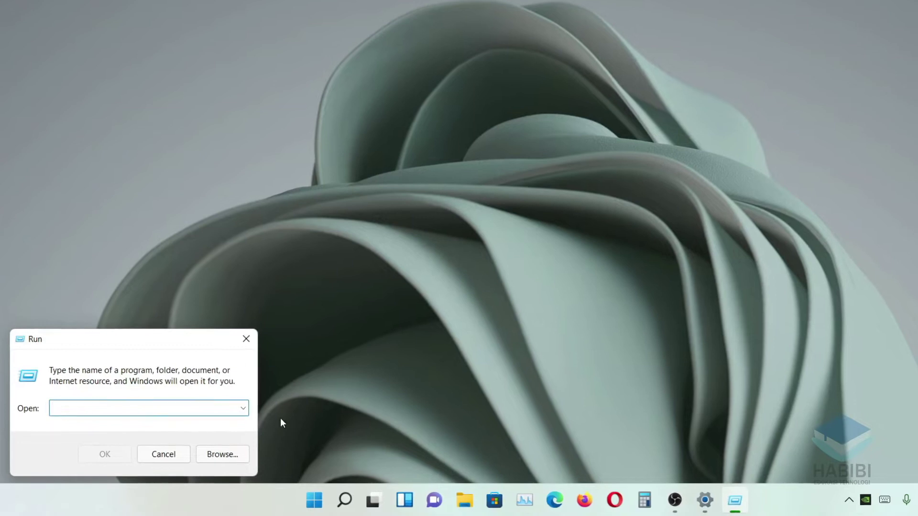
type("msco")
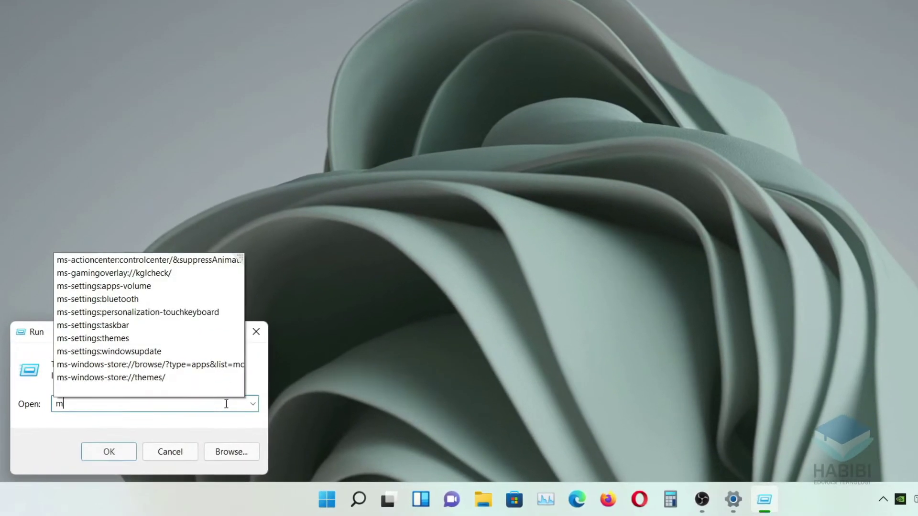
type("nfig")
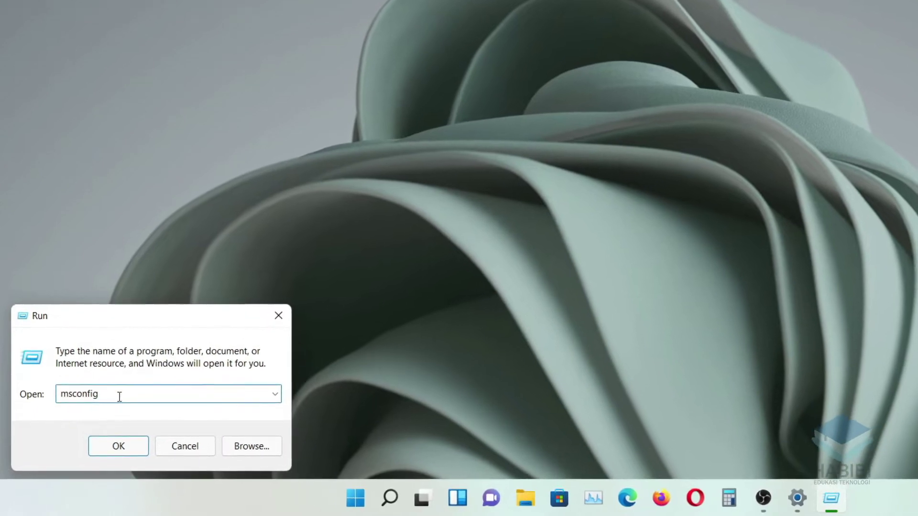
left_click(121, 445)
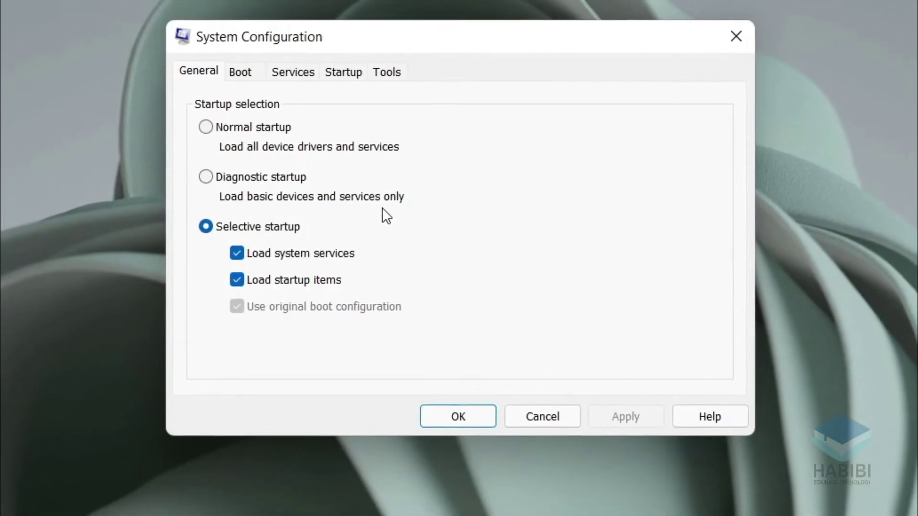
Step: In the advanced boot options for Windows 11, enable the number of processors setting and set it to 12
left_click(252, 82)
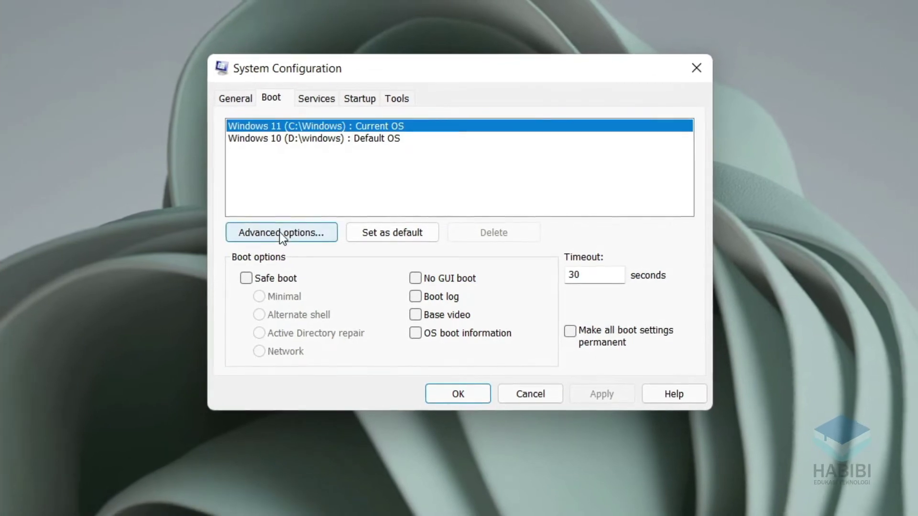
left_click(284, 234)
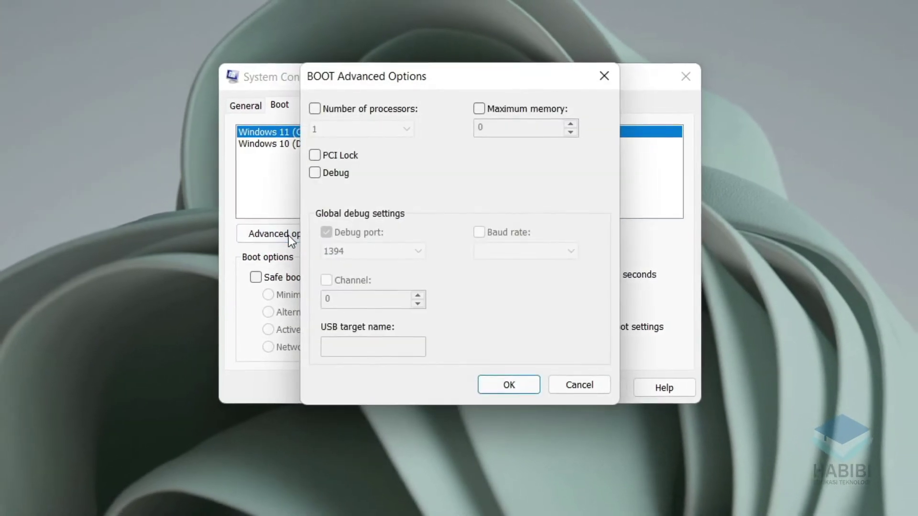
left_click(324, 116)
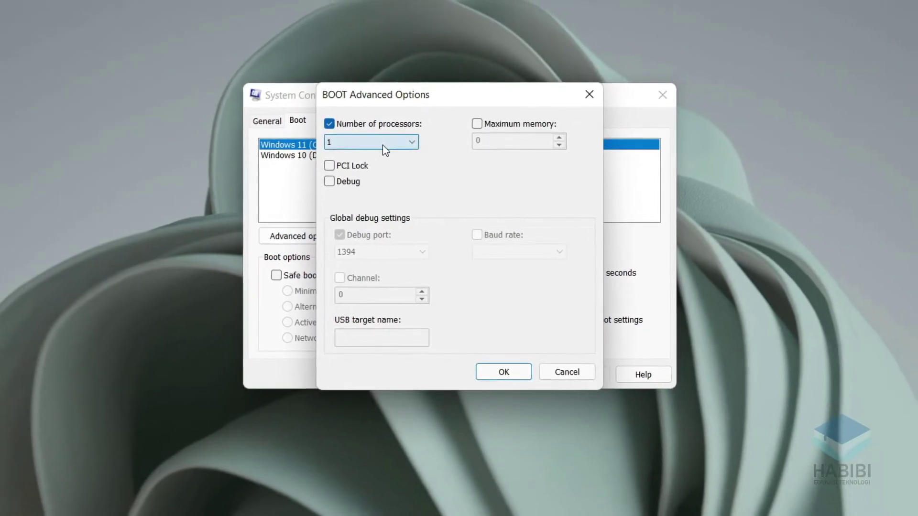
left_click(389, 145)
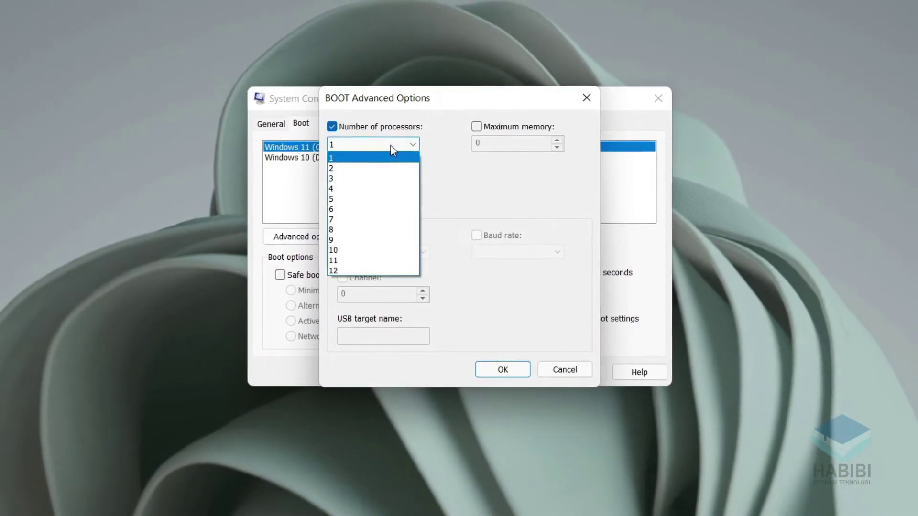
left_click(343, 270)
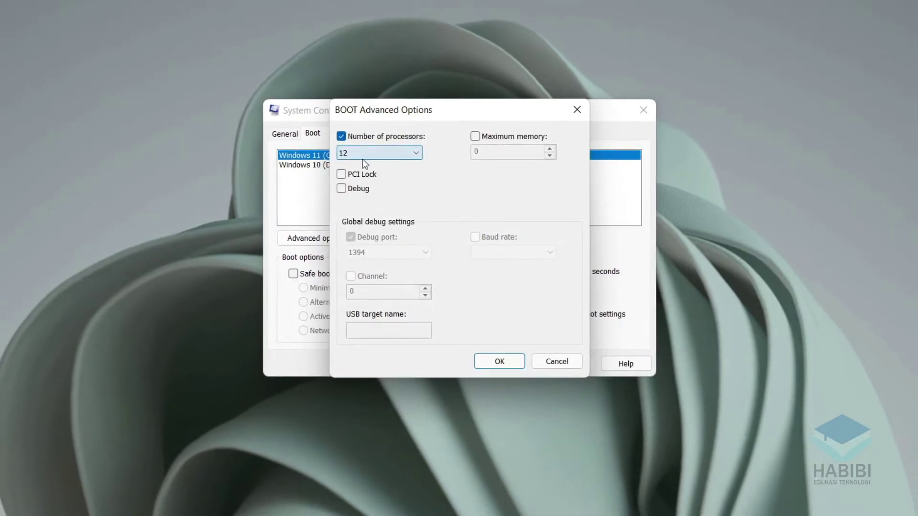
Step: Confirm the advanced boot options, then apply the System Configuration changes and close the dialog
left_click(515, 358)
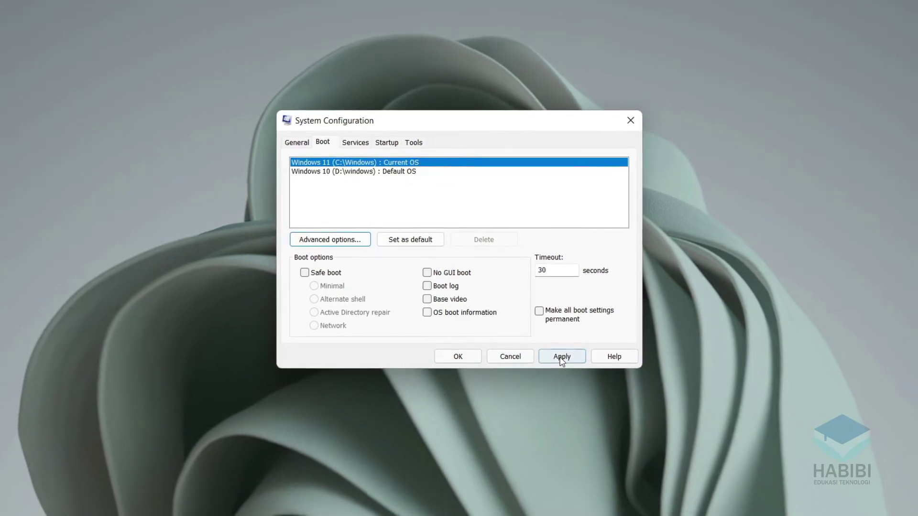
left_click(470, 353)
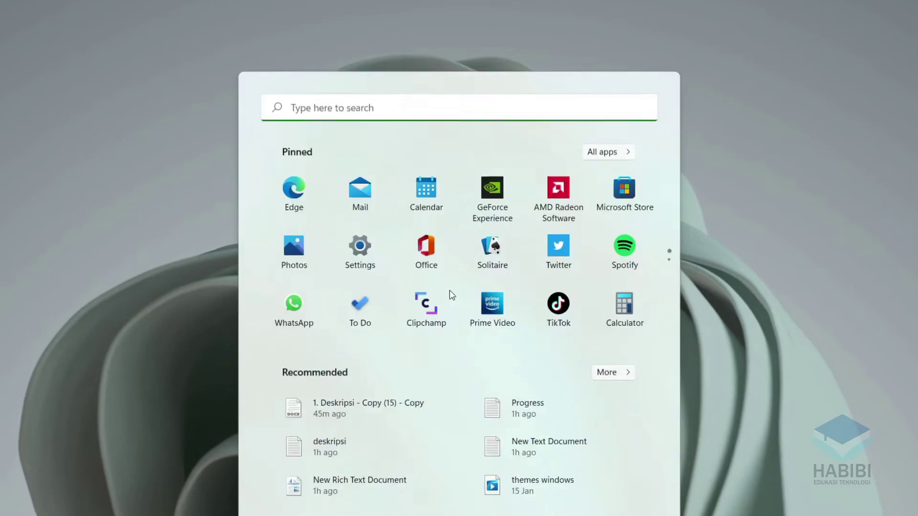
Step: Search for "edit power plan", open the plan settings and open the advanced power settings for the Balanced plan
type("edit pow")
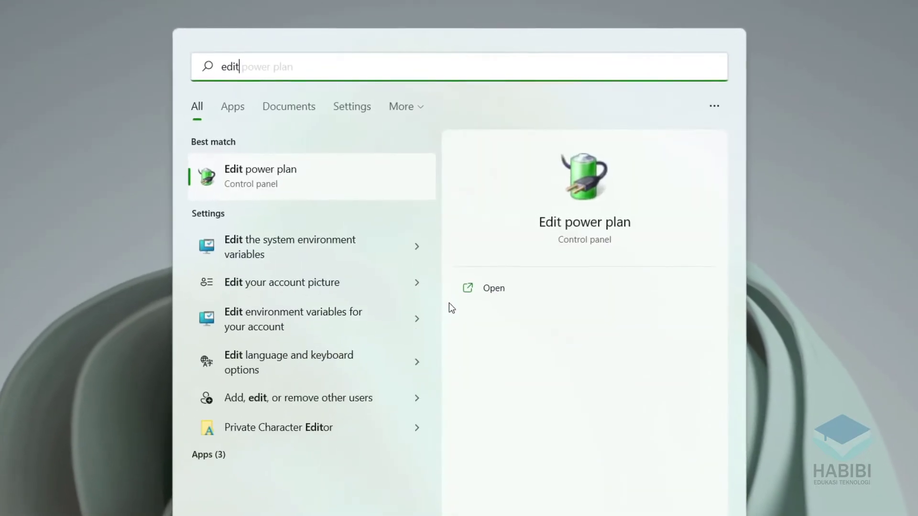
type("er plan")
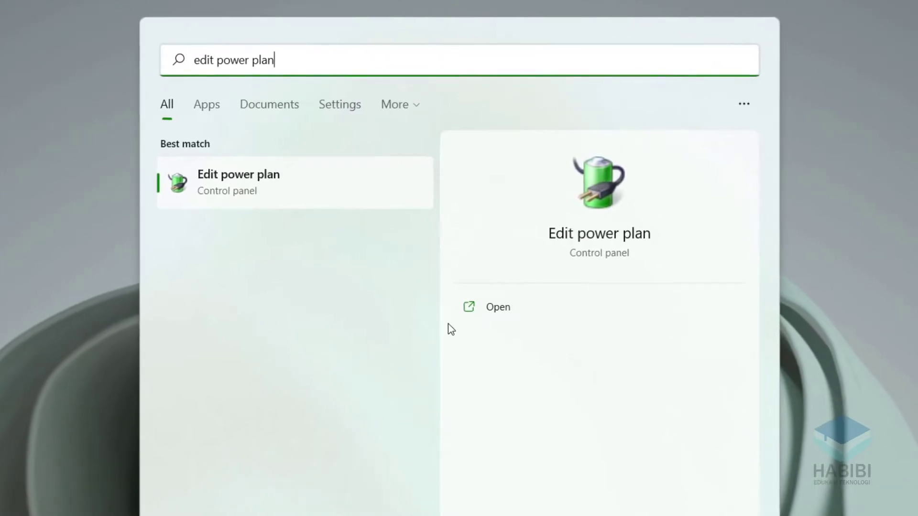
left_click(249, 179)
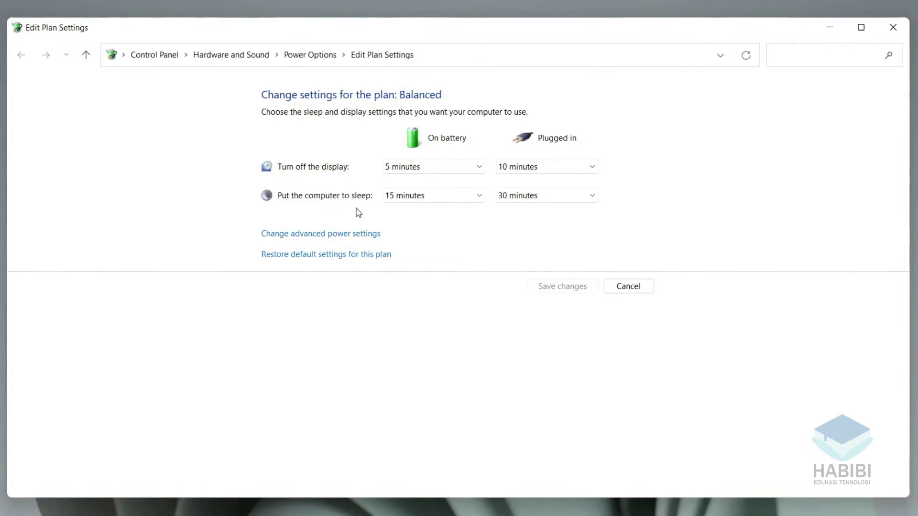
left_click(354, 233)
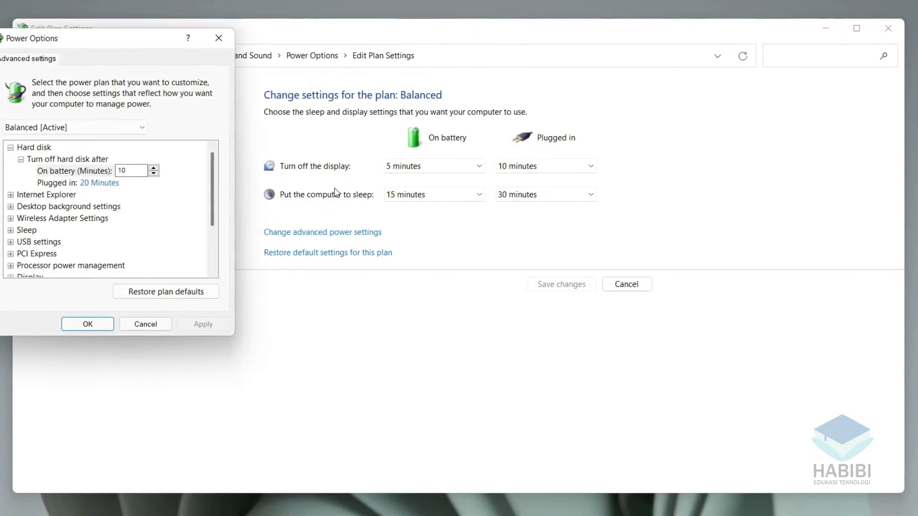
Step: Under Processor power management, set the minimum processor state to 100% on battery and plugged in, and confirm
left_click_drag(137, 42, 198, 59)
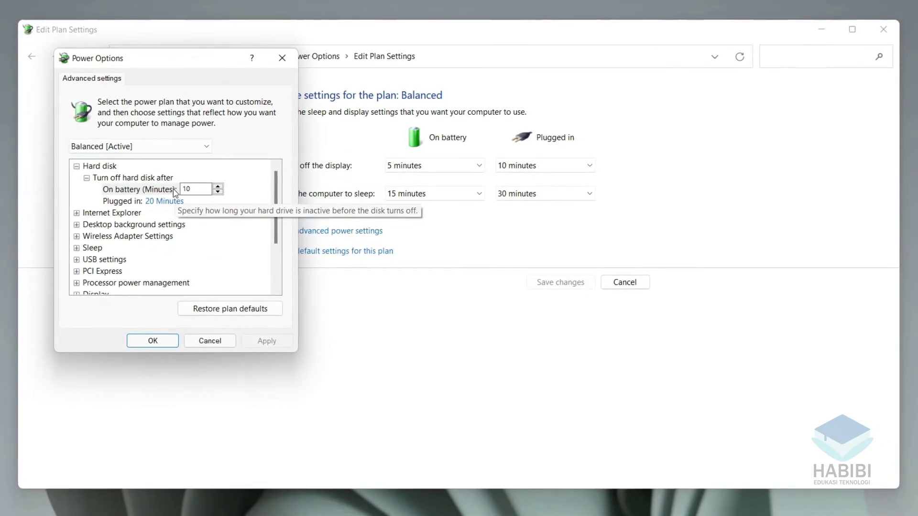
left_click_drag(178, 64, 267, 97)
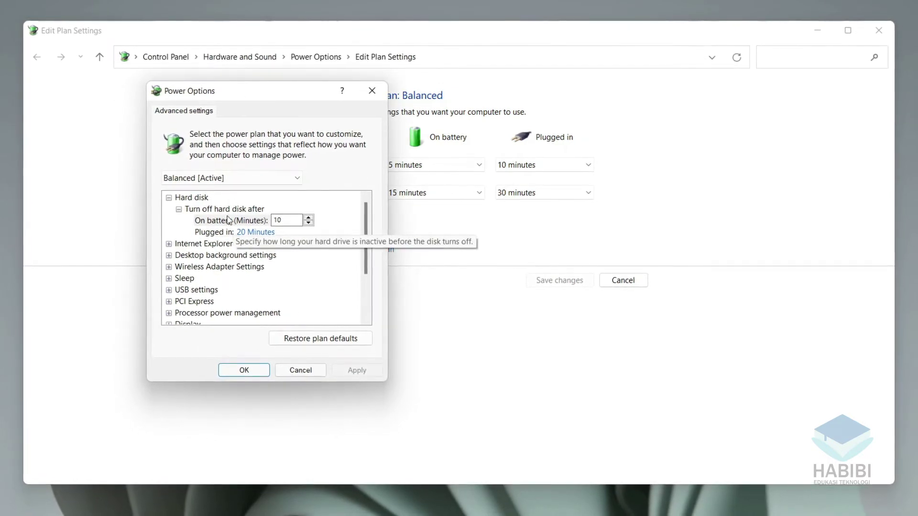
scroll(281, 263, "down", 2)
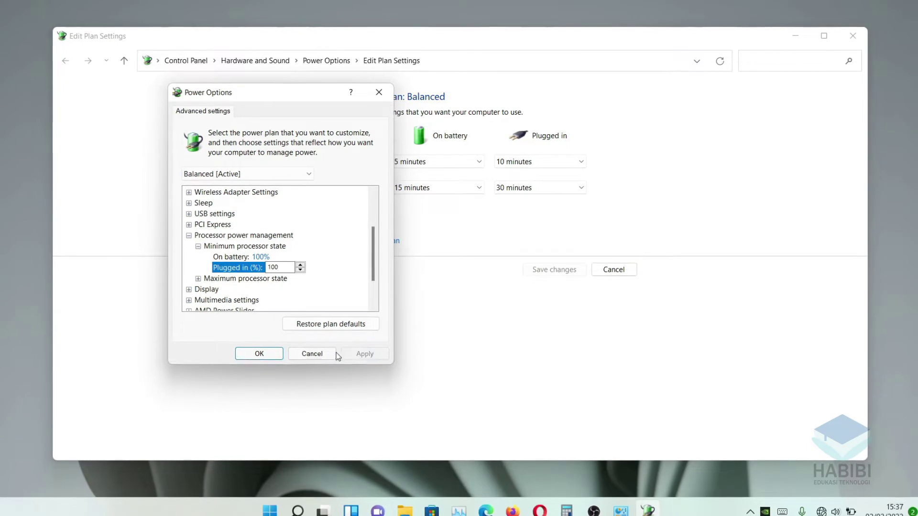
left_click(260, 354)
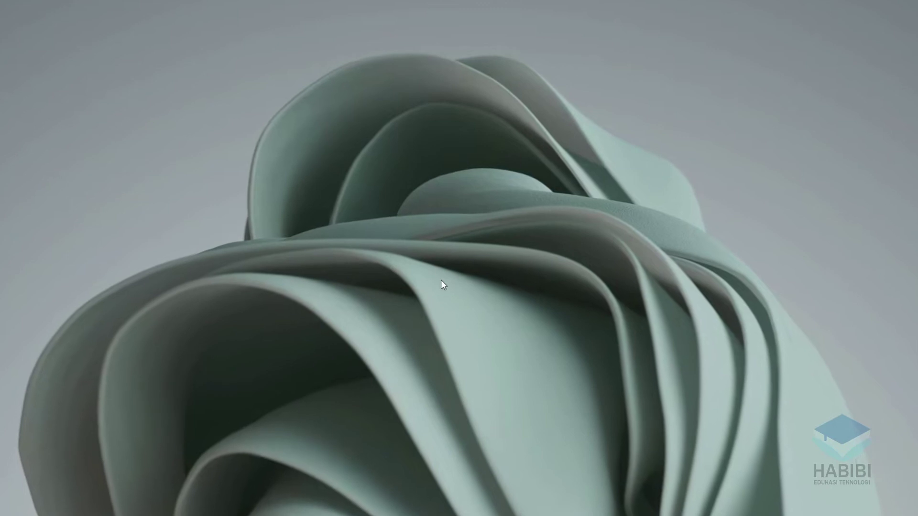
Step: Search for "optimize", open Defragment and Optimize Drives, check the listed drives and select Windows11 (C:)
key("super")
type("optimize")
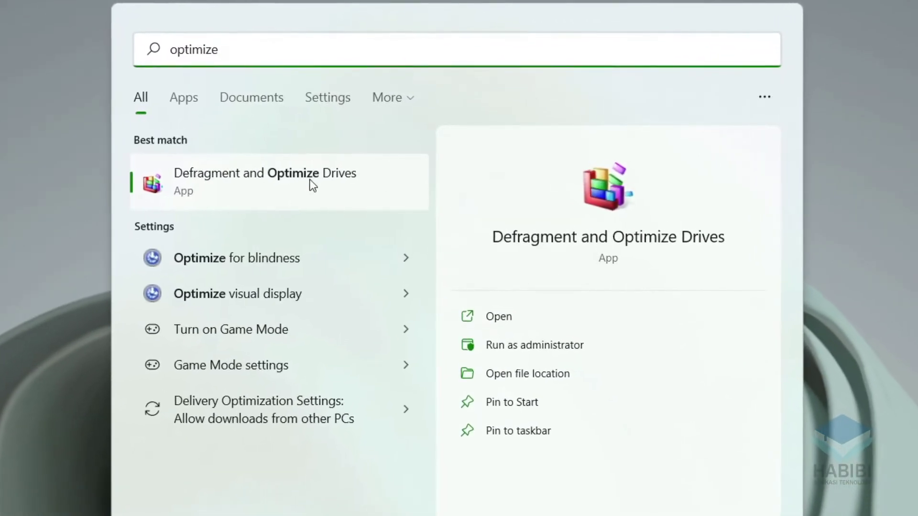
left_click(312, 184)
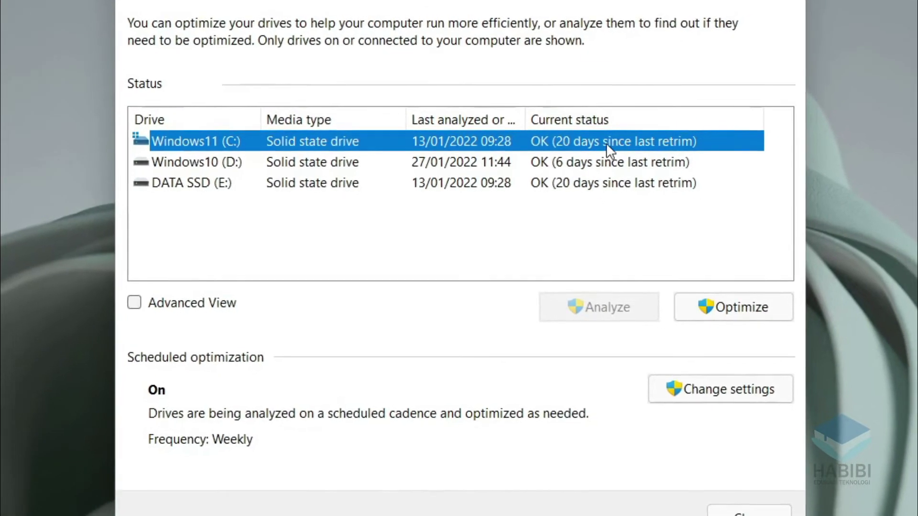
left_click(538, 165)
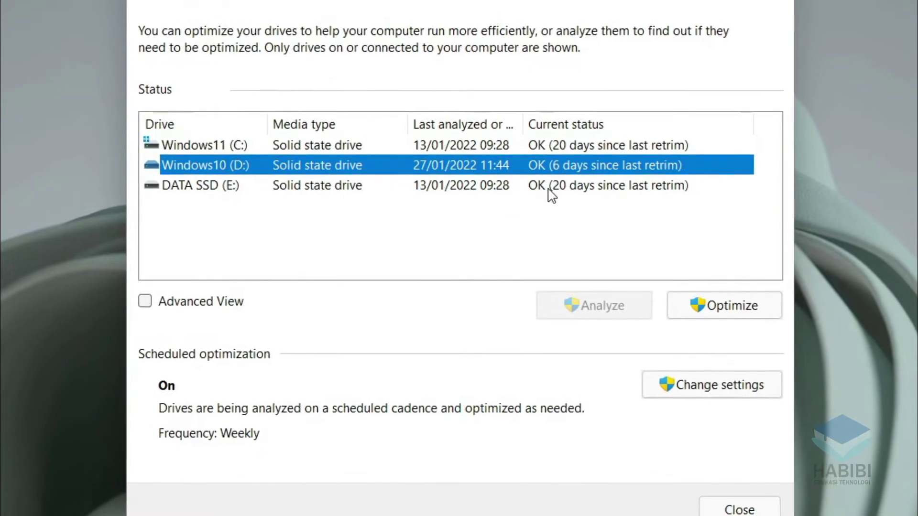
left_click(548, 189)
left_click(531, 144)
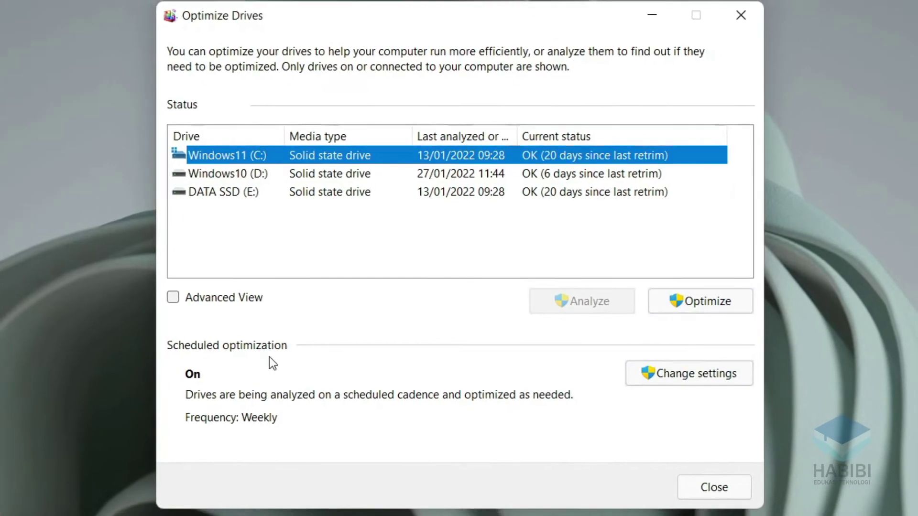
Step: Review the optimization schedule's frequency options and the drives it covers, and leave the settings without changes
left_click(680, 379)
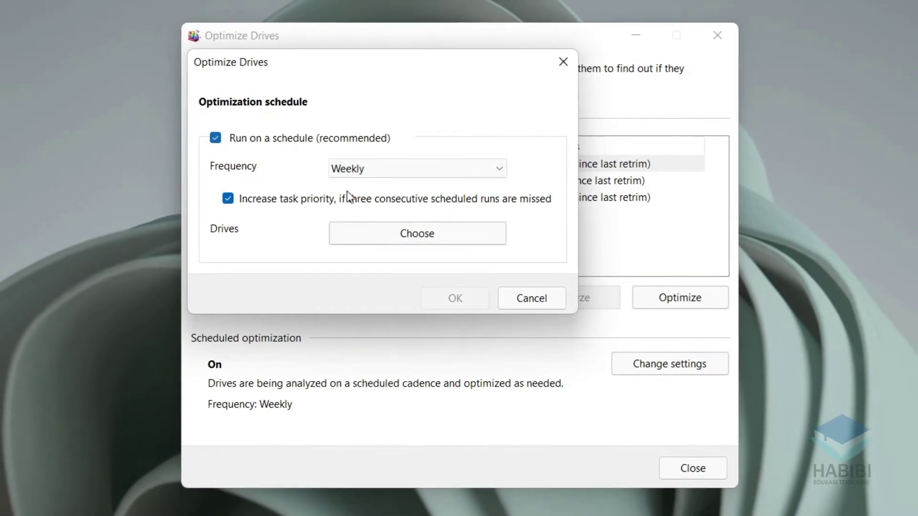
left_click(420, 169)
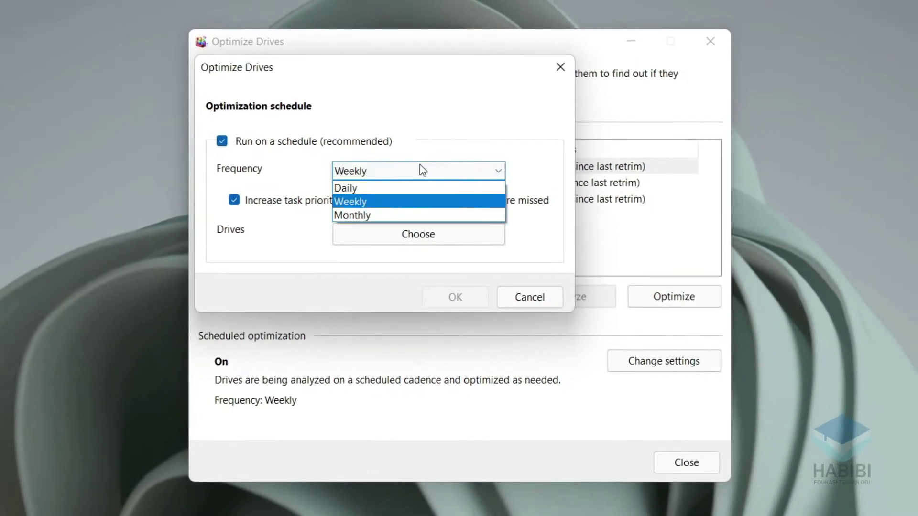
left_click(366, 202)
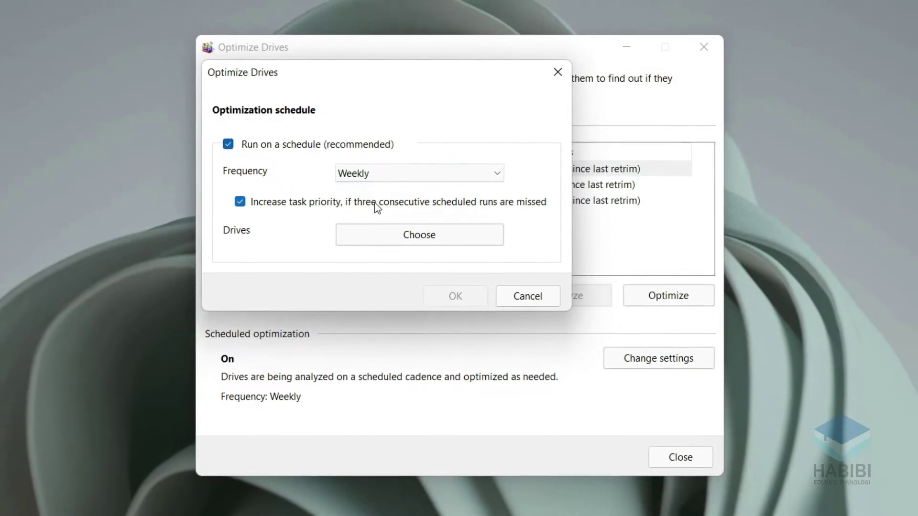
left_click(411, 239)
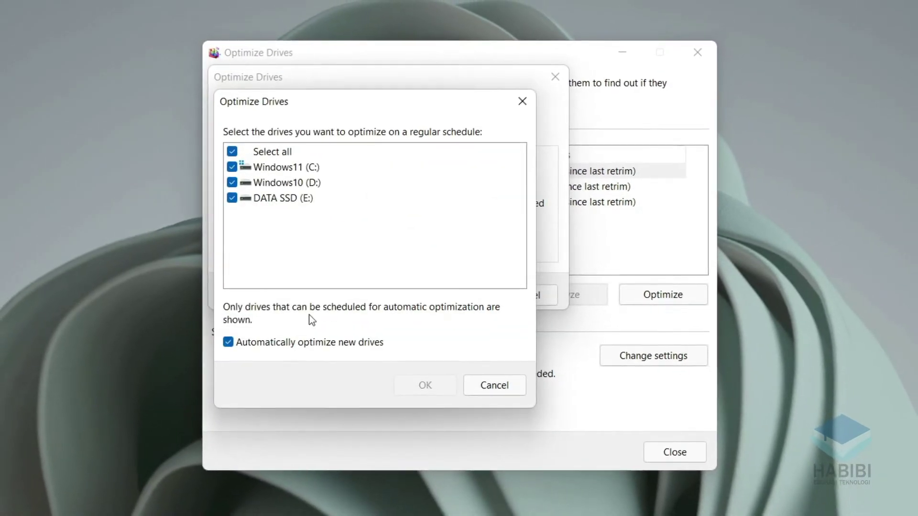
left_click(491, 385)
left_click(527, 290)
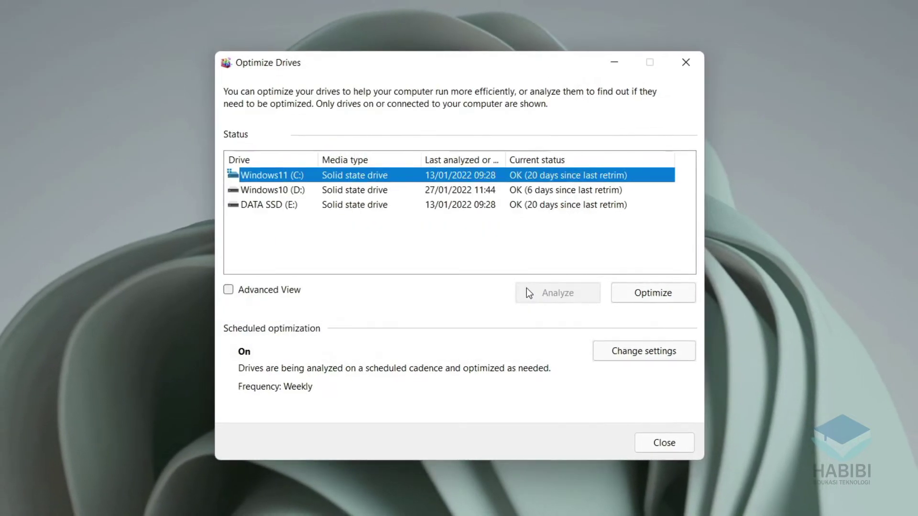
Step: Optimize the Windows11 (C:) drive
left_click(648, 297)
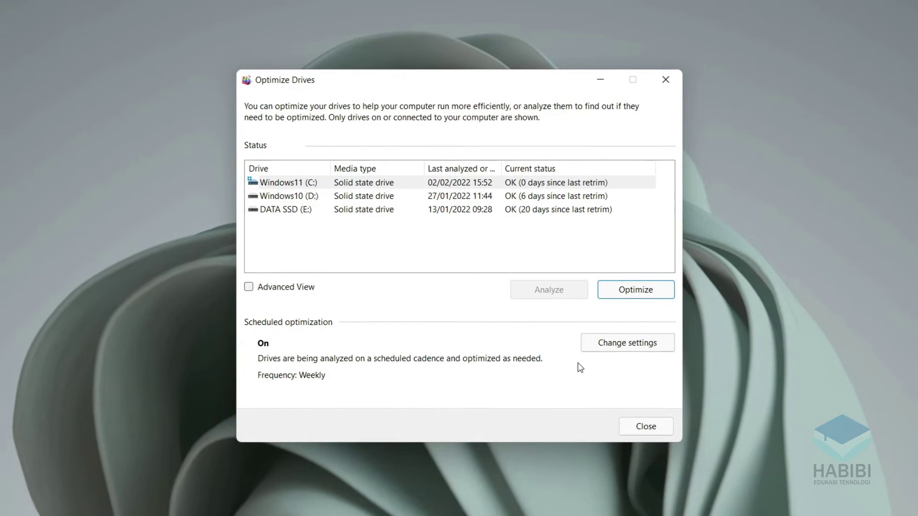
Step: Turn off scheduled drive optimization, and turn it back on with the Weekly frequency
left_click(624, 348)
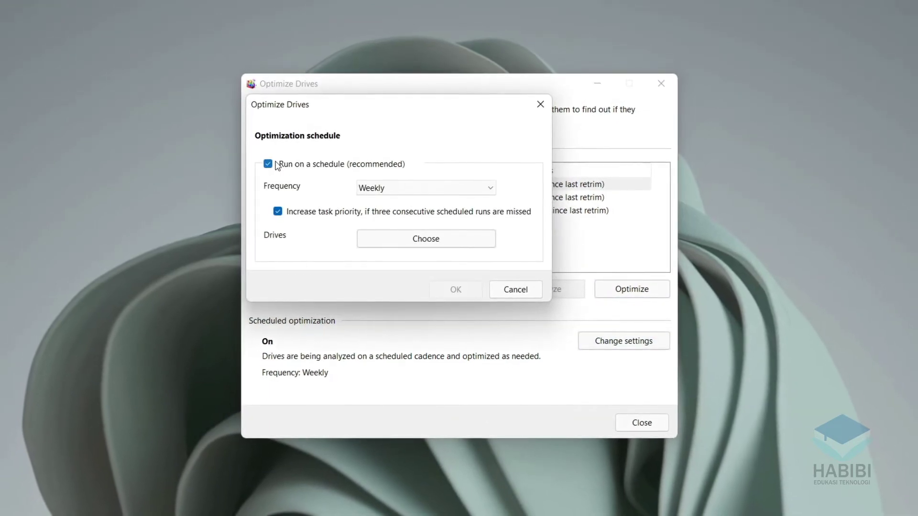
left_click(455, 289)
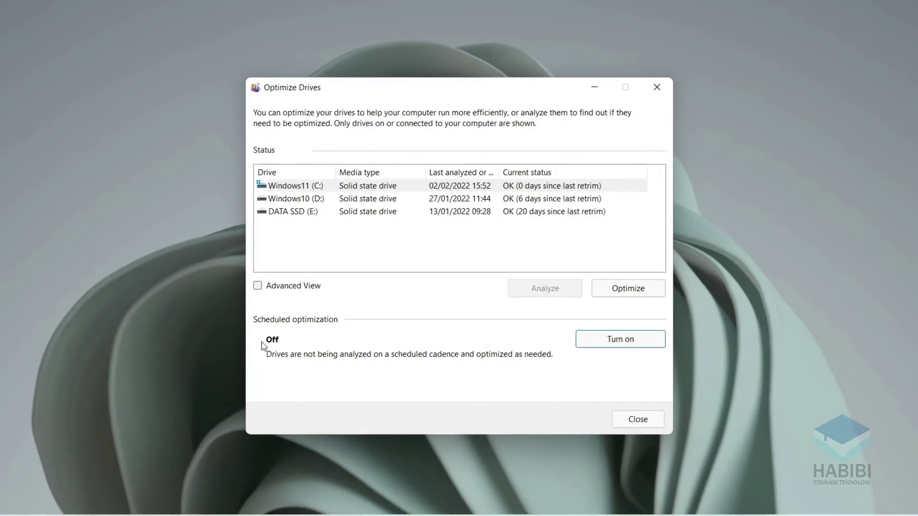
left_click(618, 338)
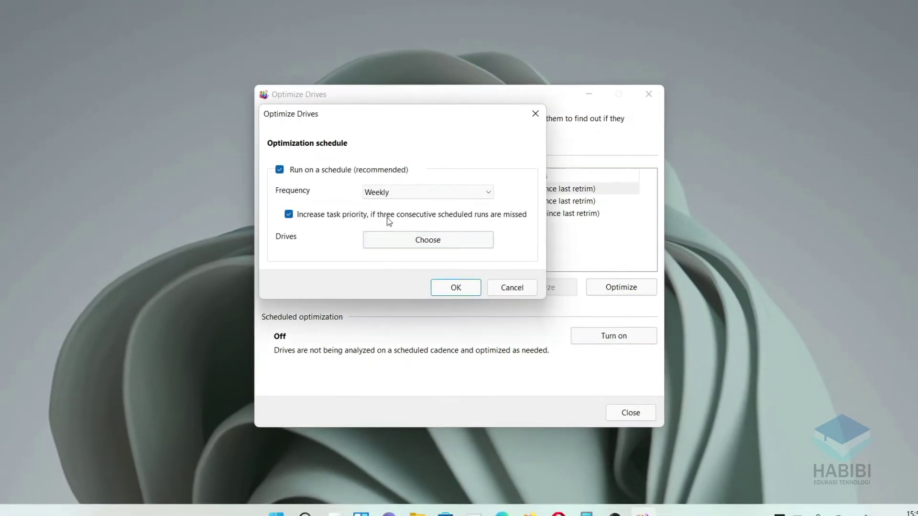
left_click(454, 288)
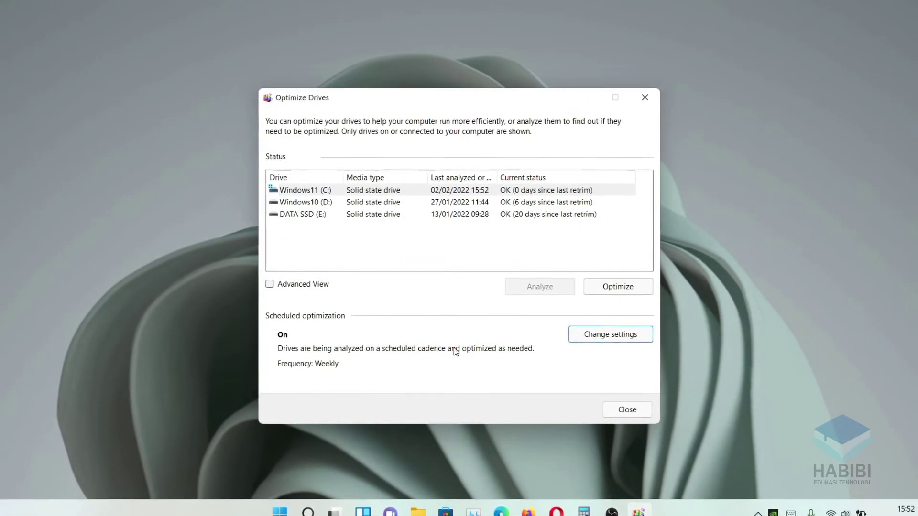
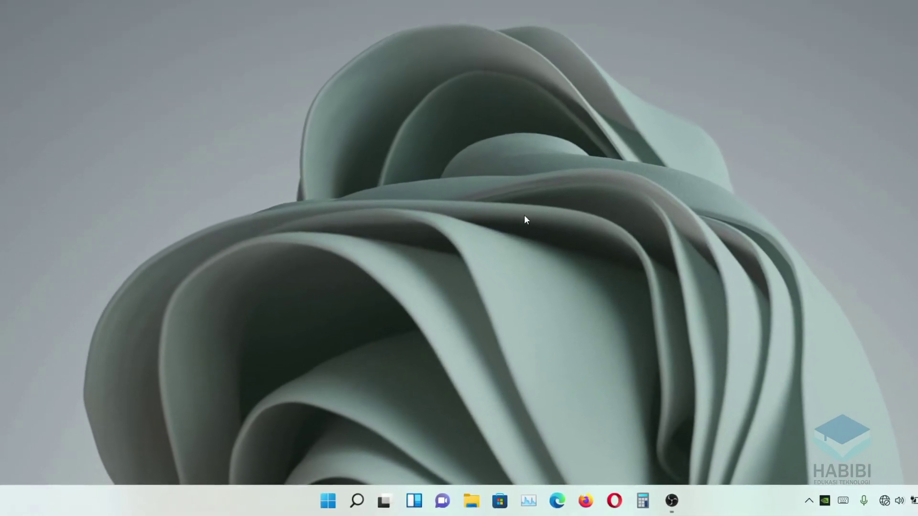
Step: Open Task Manager and display the list of startup apps
right_click(346, 502)
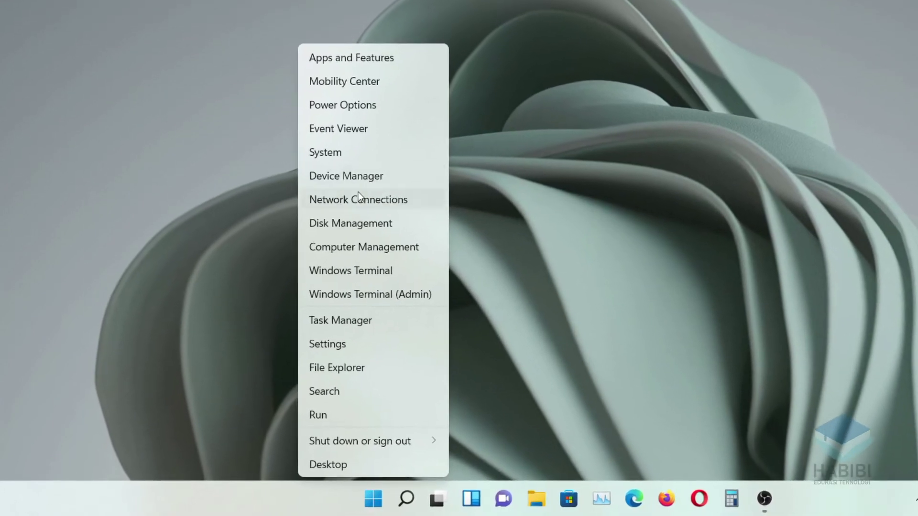
left_click(366, 311)
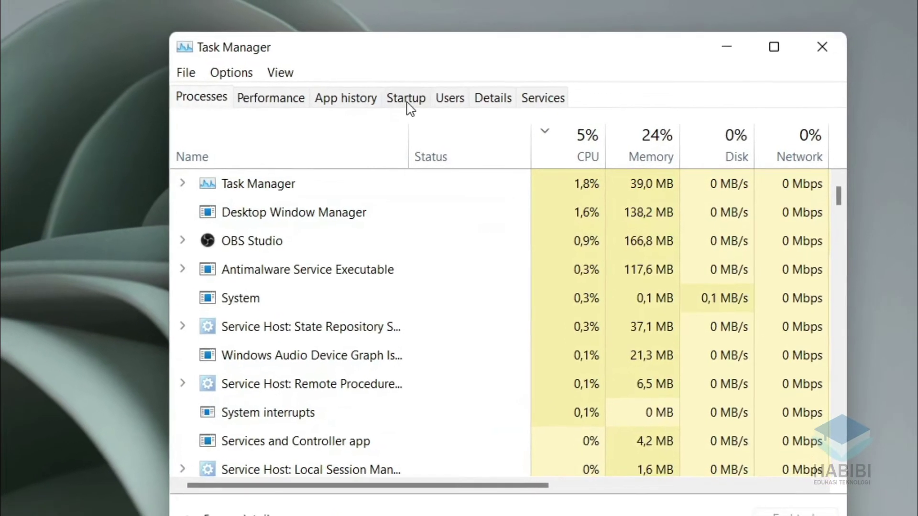
left_click(400, 100)
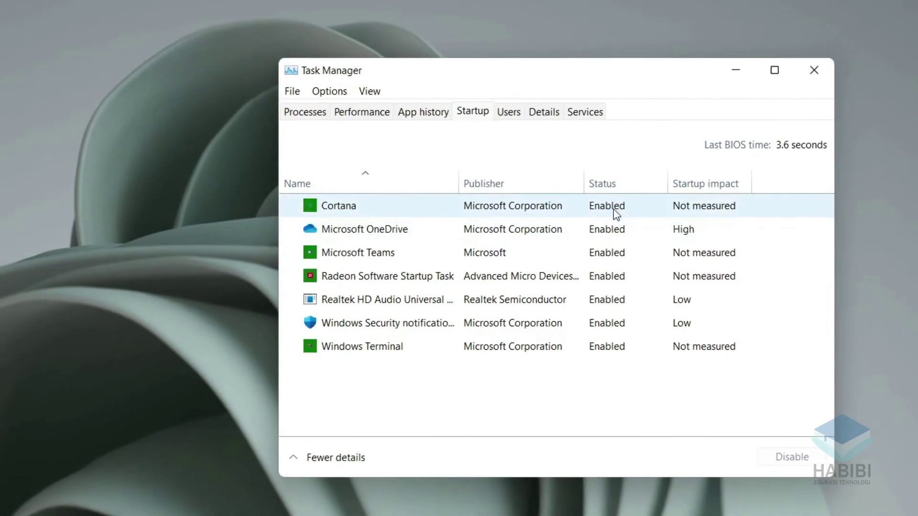
Step: Disable Cortana, Microsoft OneDrive and Microsoft Teams from launching at startup
left_click(608, 208)
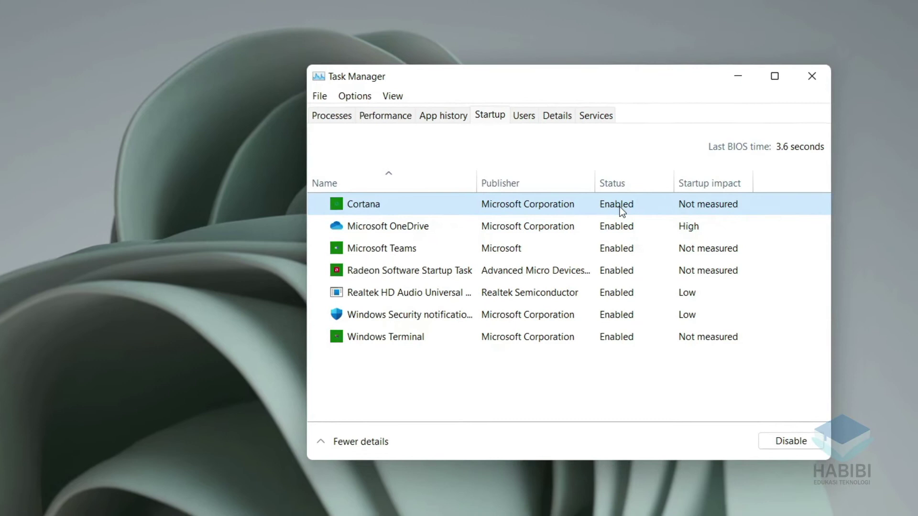
right_click(620, 209)
left_click(660, 217)
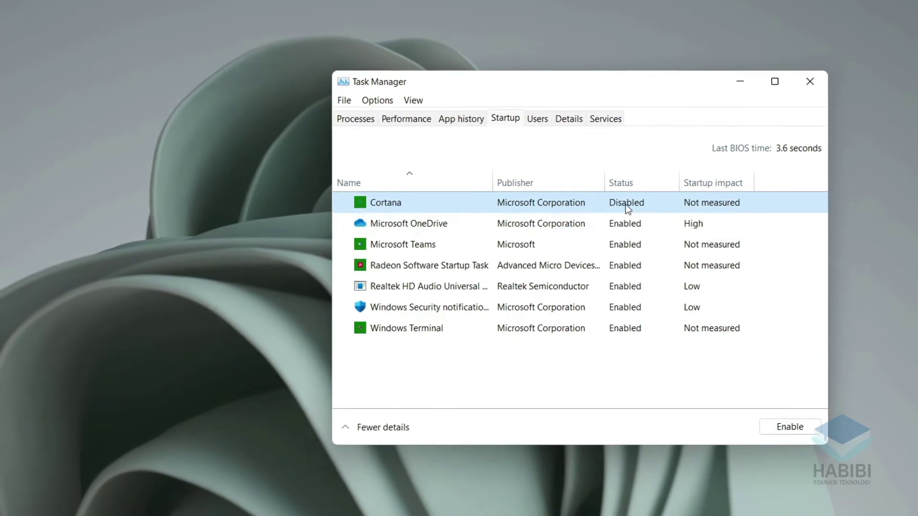
left_click(628, 223)
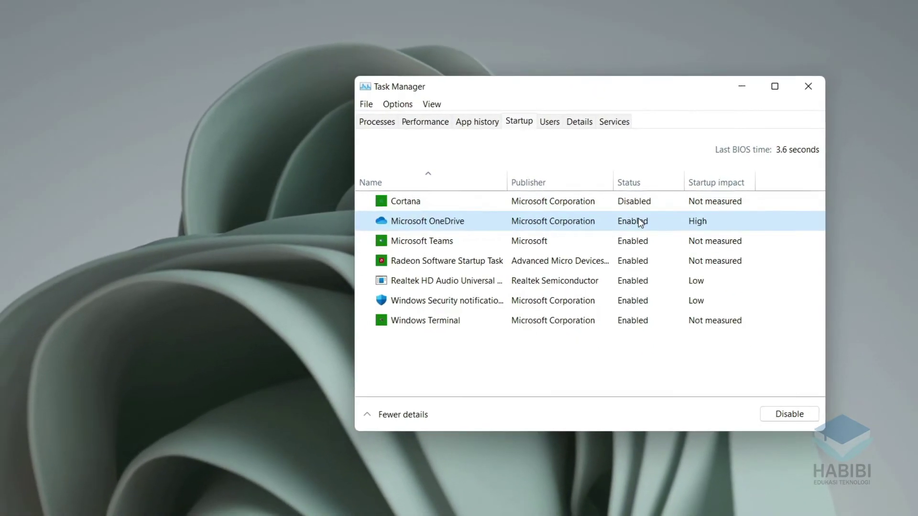
right_click(639, 220)
left_click(676, 231)
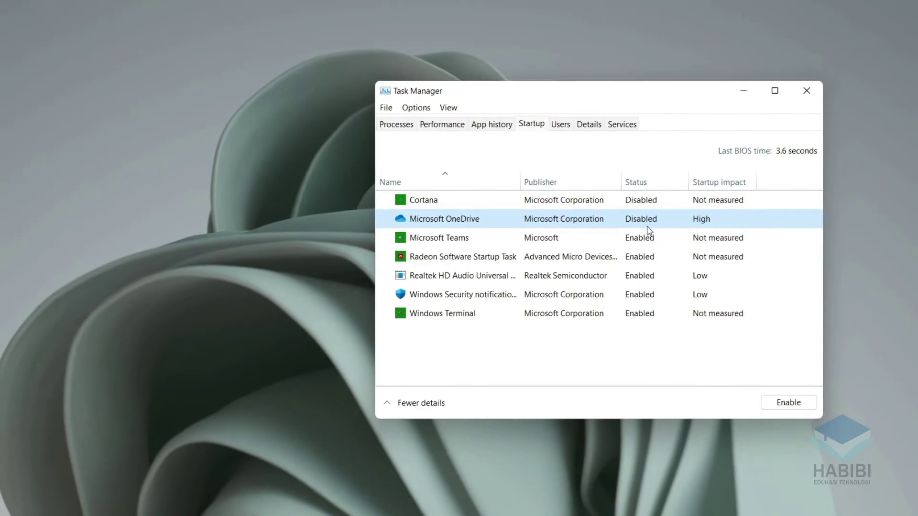
left_click(642, 237)
right_click(643, 238)
left_click(679, 242)
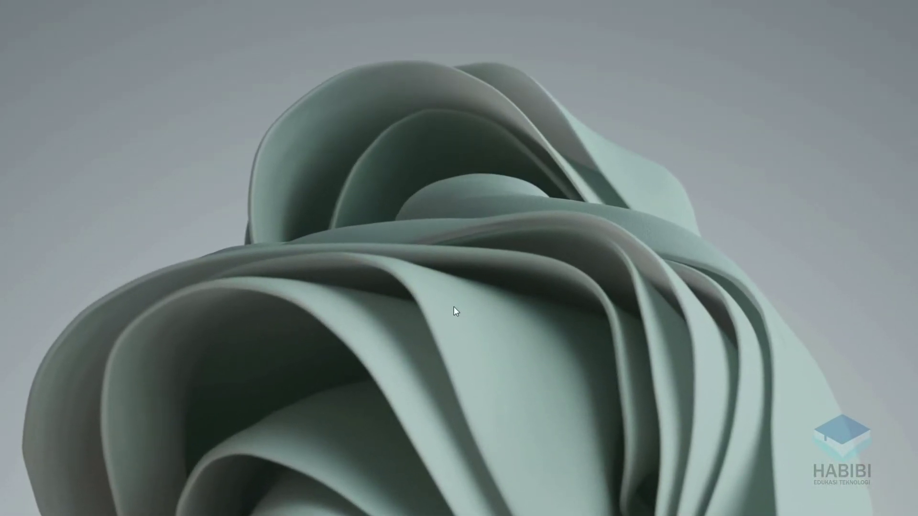
Step: Search Windows for "add or remove" and open Add or remove programs to display the installed apps
key("super")
type("add or")
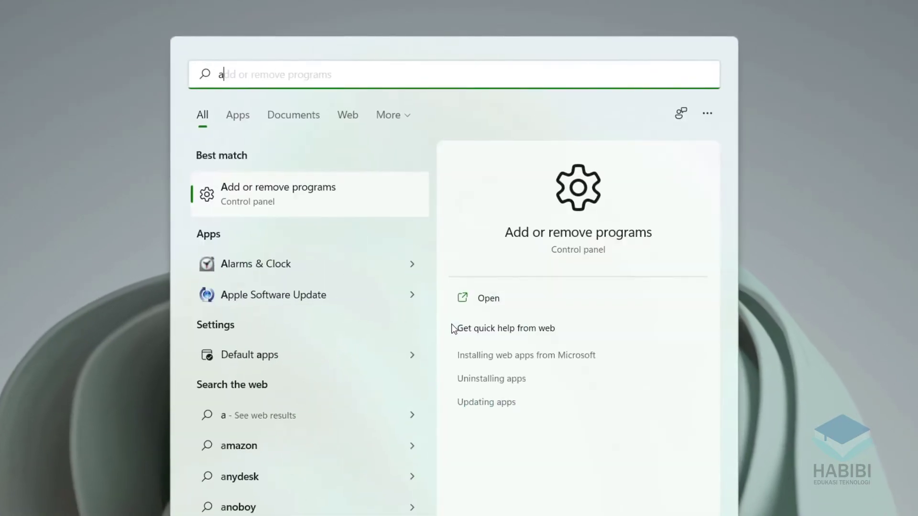
type(" remo")
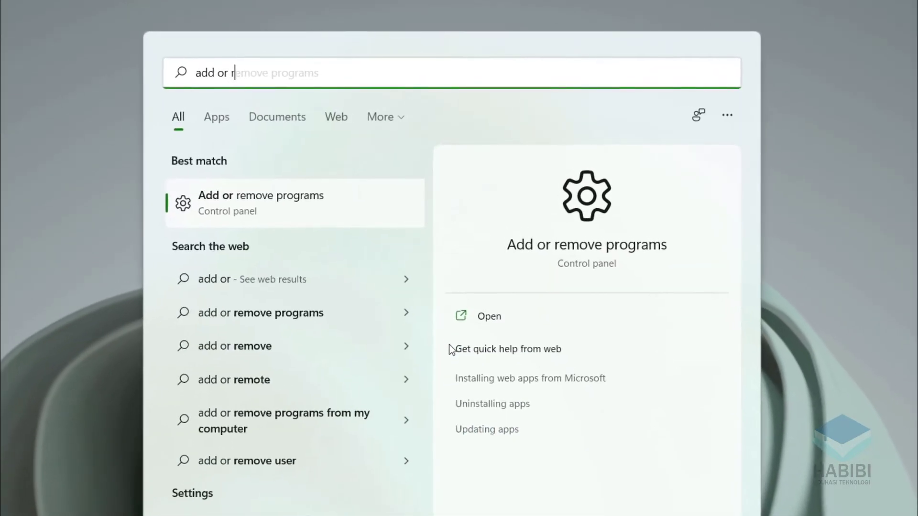
type("ve")
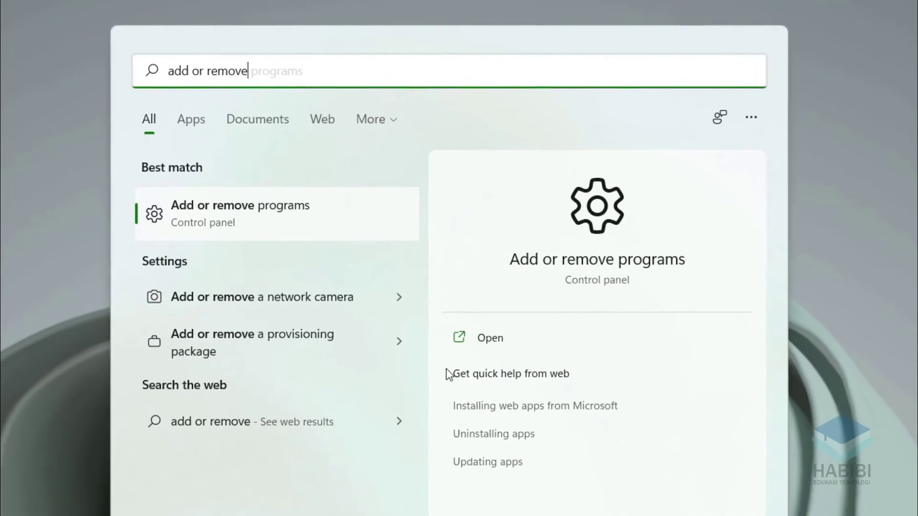
left_click(291, 218)
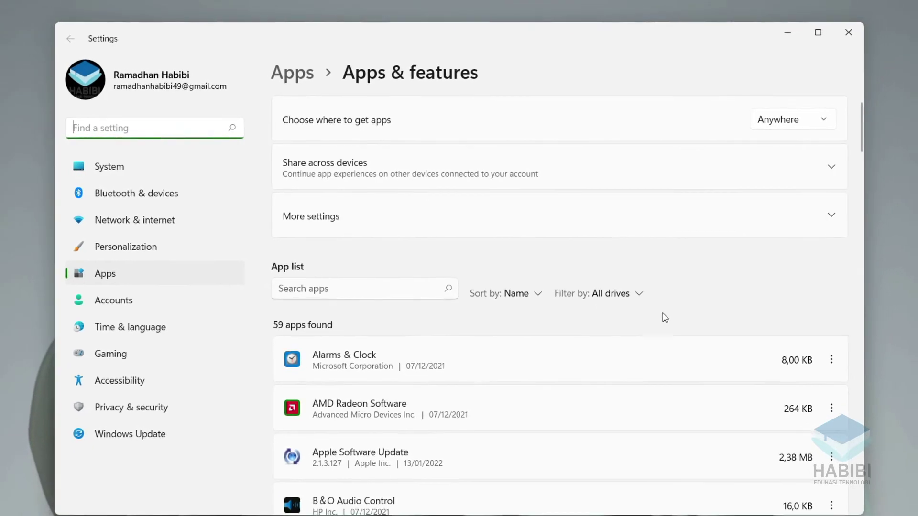
Step: Uninstall Microsoft News from the installed apps list, look through the remaining apps, and close Settings
scroll(622, 306, "down", 5)
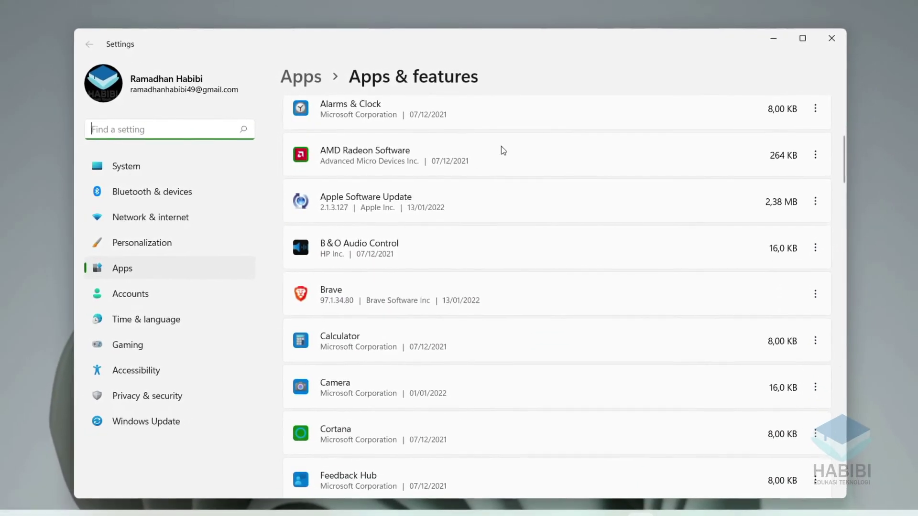
scroll(576, 270, "down", 4)
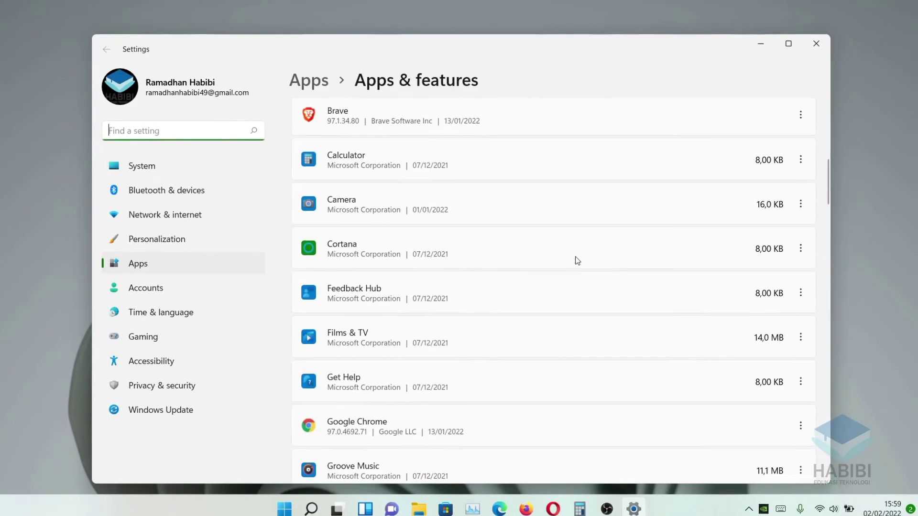
scroll(517, 215, "down", 5)
left_click(871, 178)
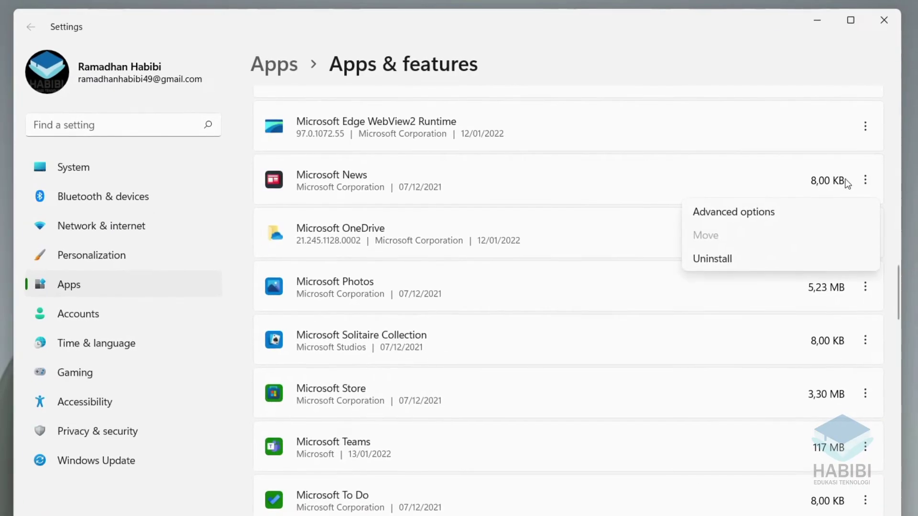
left_click(716, 257)
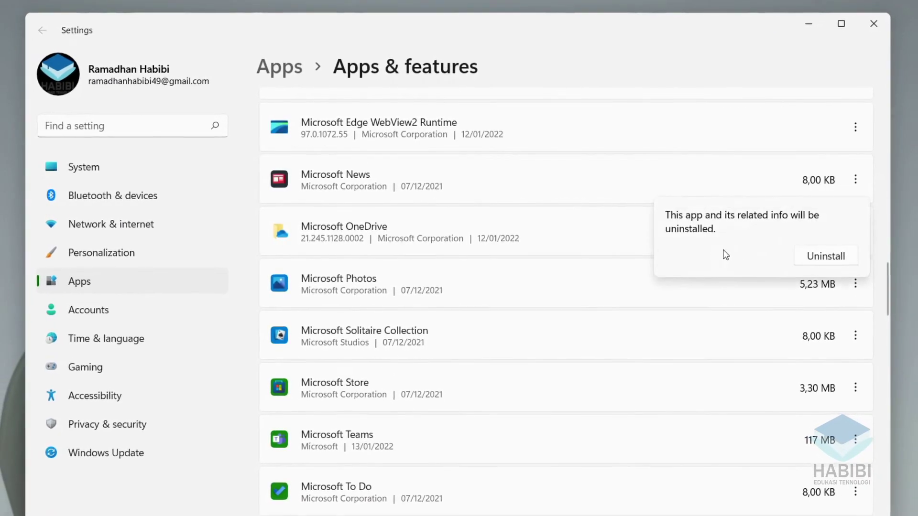
left_click(830, 256)
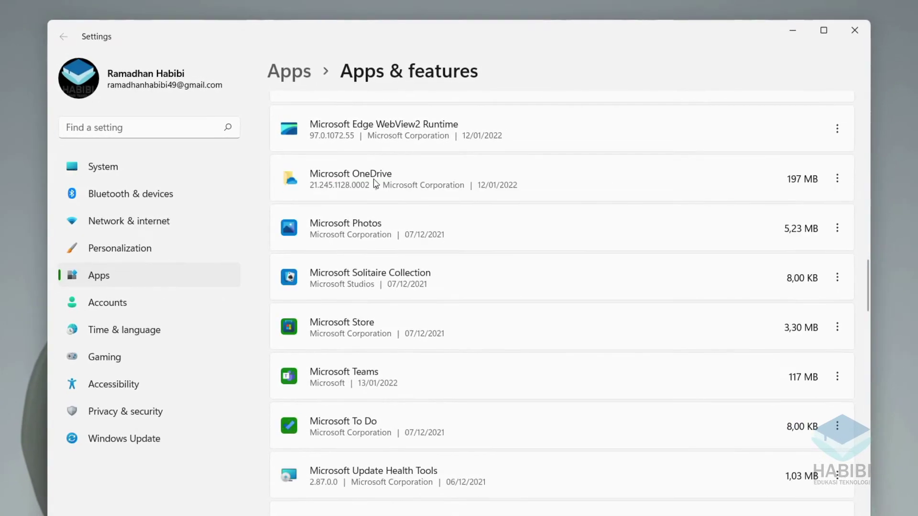
scroll(454, 230, "down", 4)
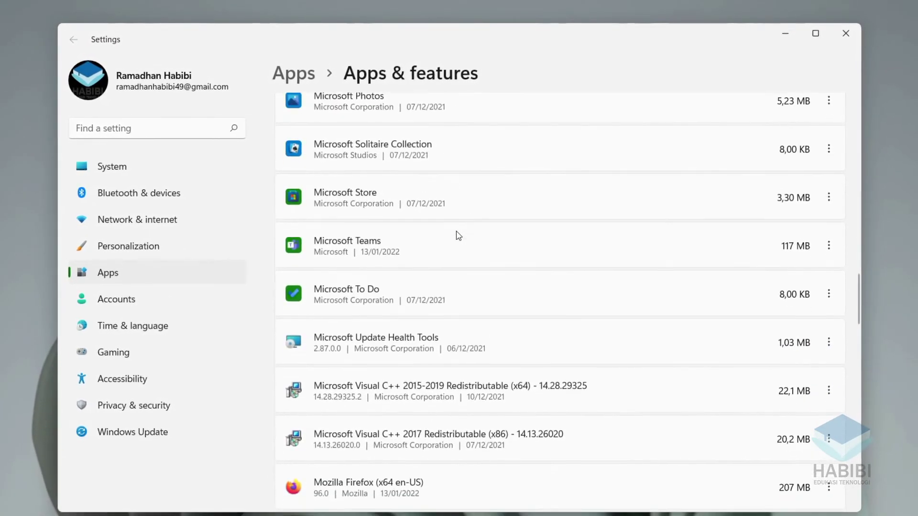
scroll(506, 192, "up", 1)
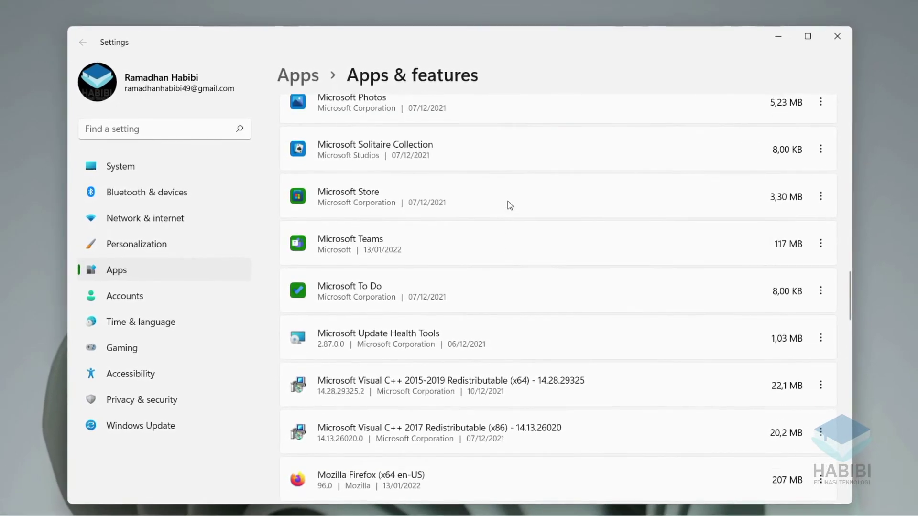
scroll(483, 292, "up", 2)
scroll(559, 328, "down", 5)
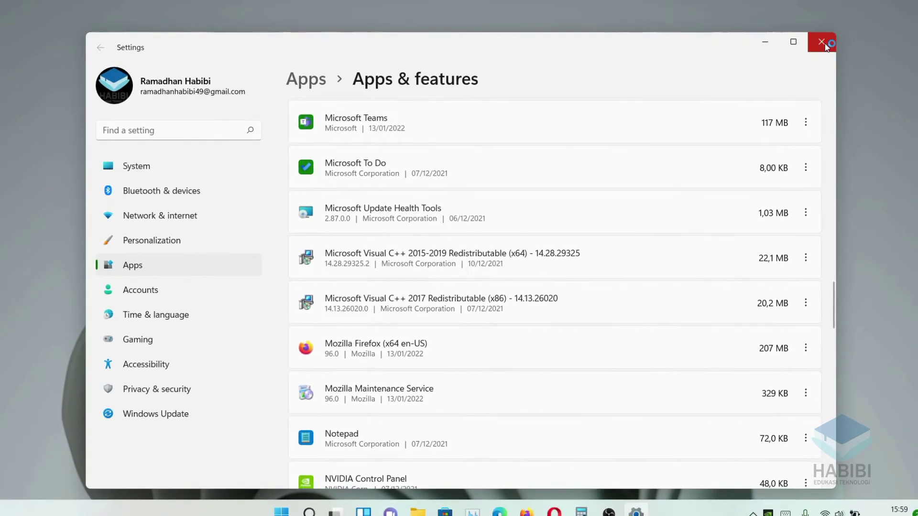
left_click(822, 43)
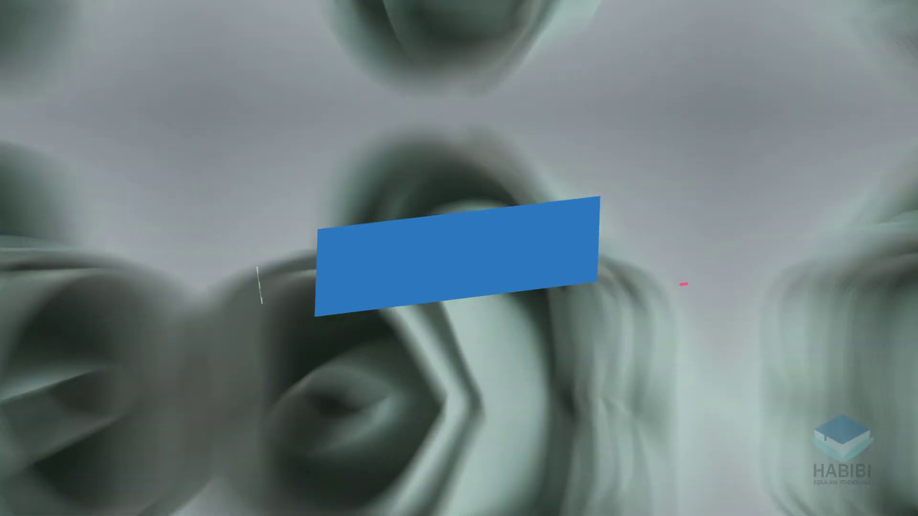
Step: Open the Colors page of the Personalization settings
key("super")
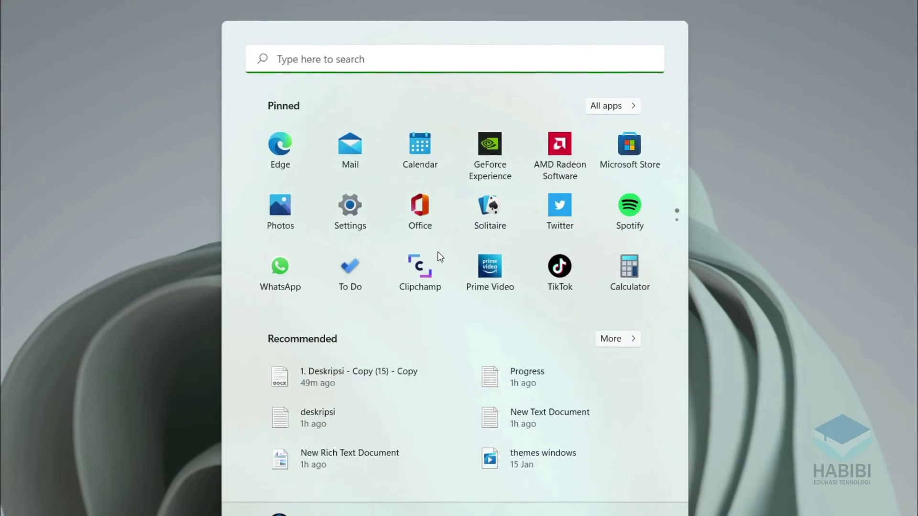
left_click(344, 215)
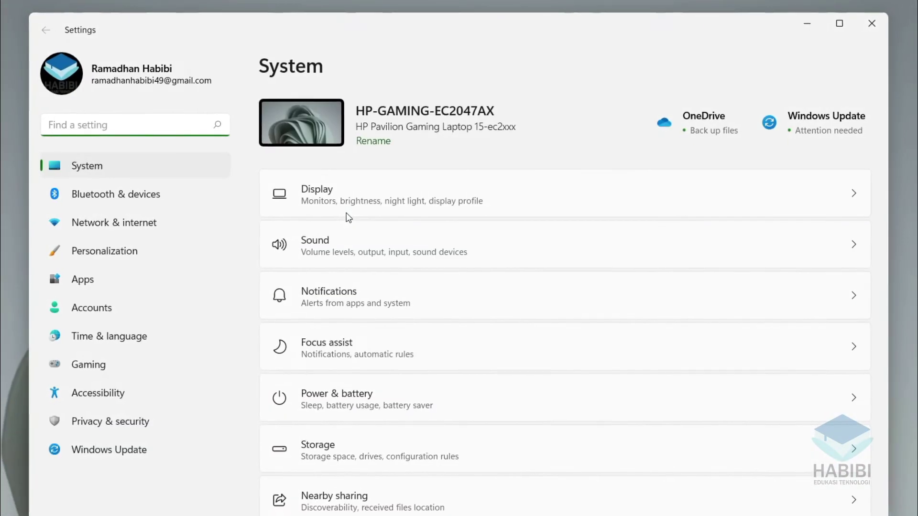
left_click(141, 251)
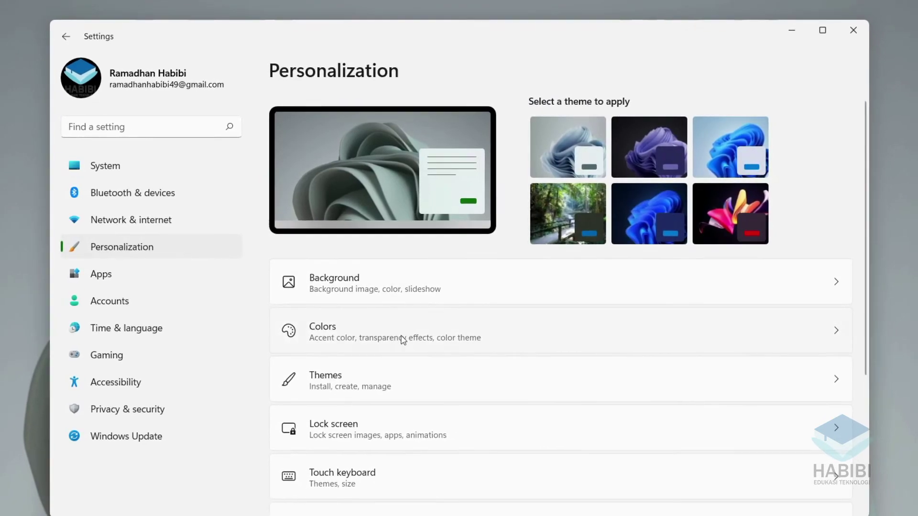
left_click(403, 338)
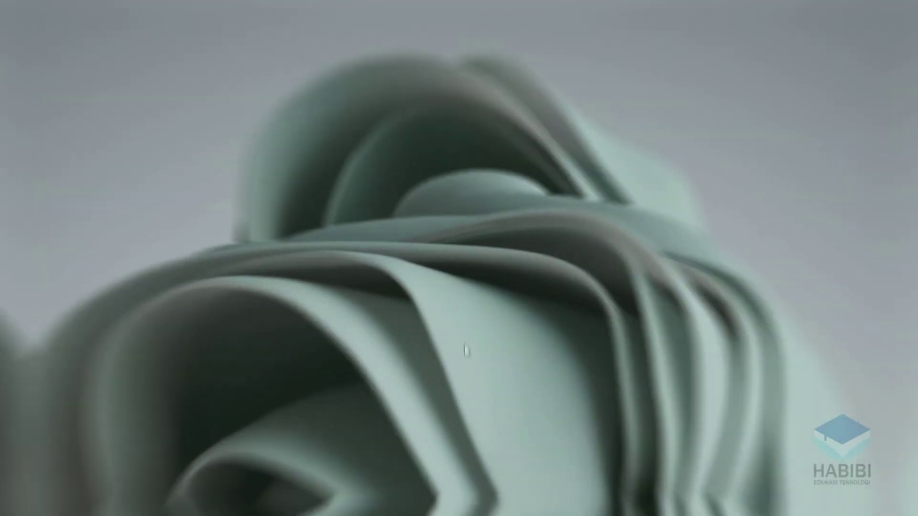
Step: Open Windows Settings and display the Apps & features page
key("super")
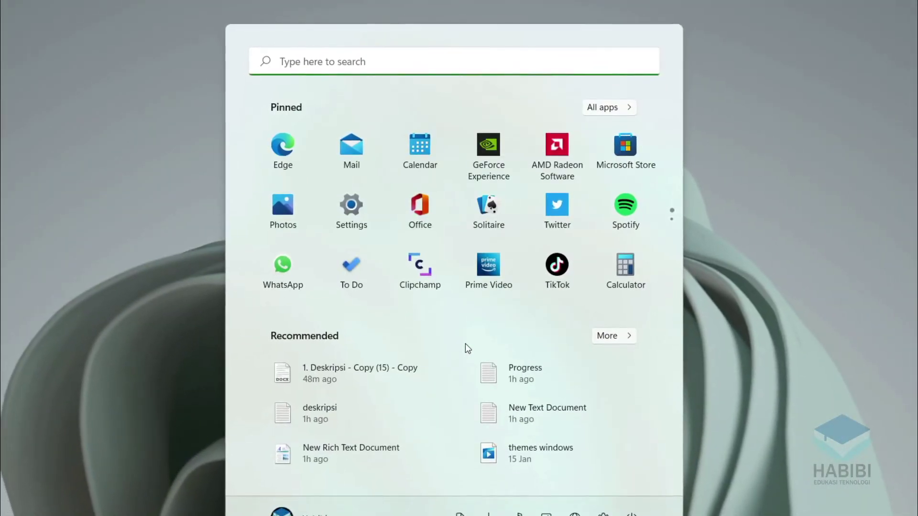
left_click(335, 193)
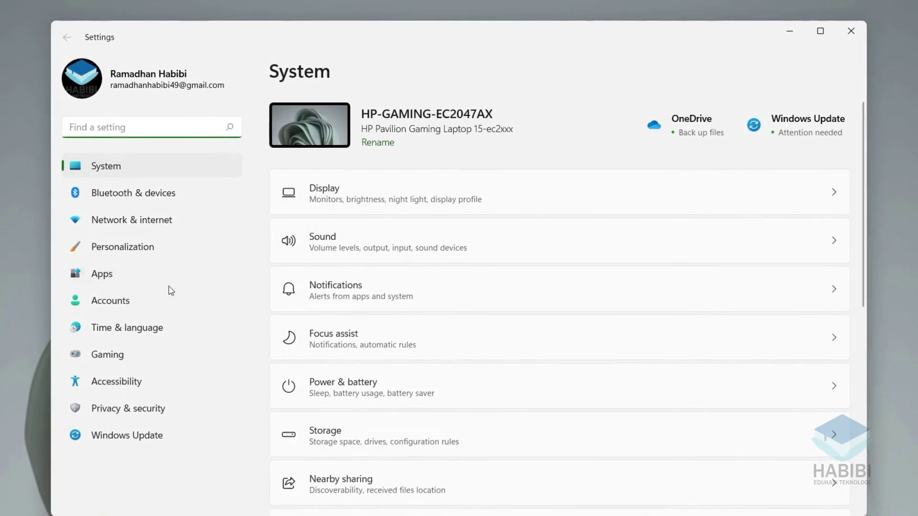
left_click(98, 275)
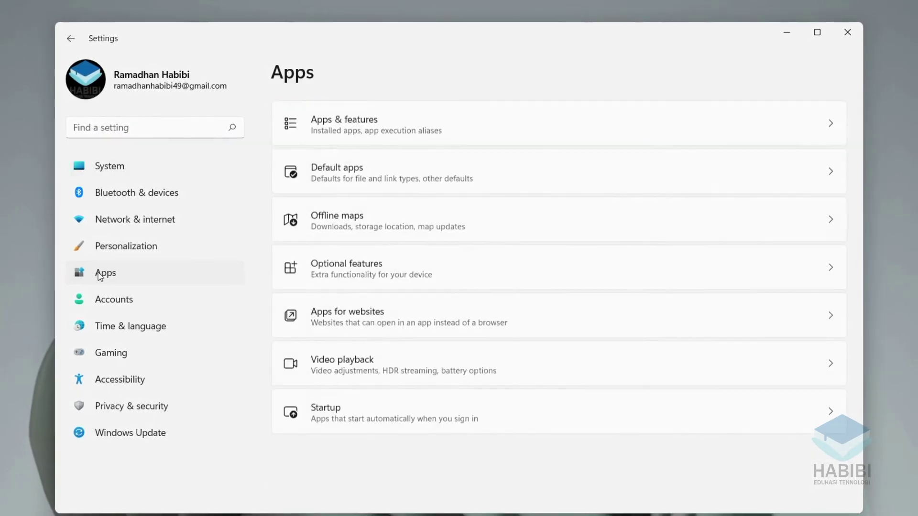
left_click(400, 130)
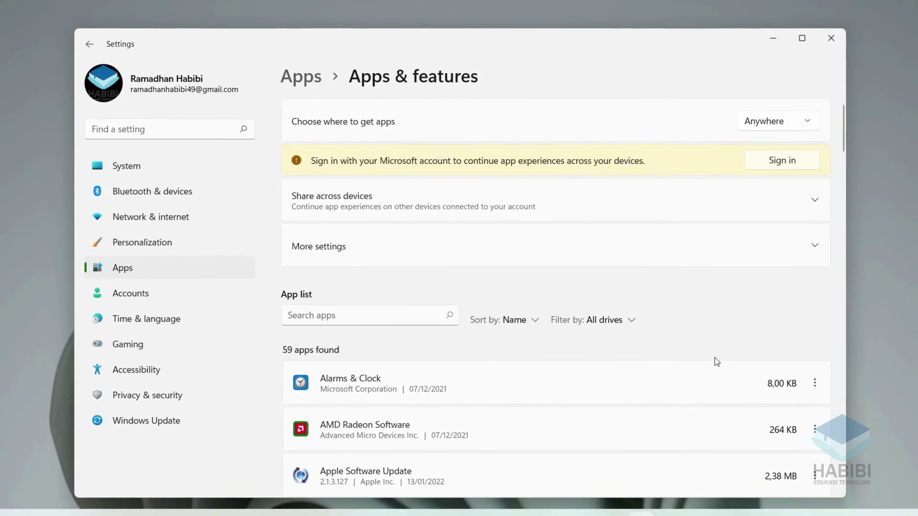
Step: Set AMD Radeon Software's background apps permission to Never in its advanced options, and return to the app list
scroll(716, 362, "down", 3)
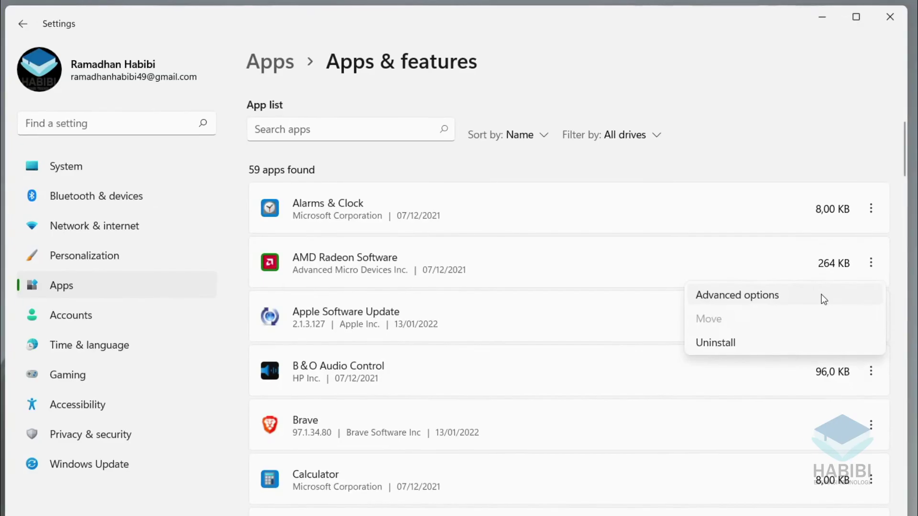
left_click(720, 329)
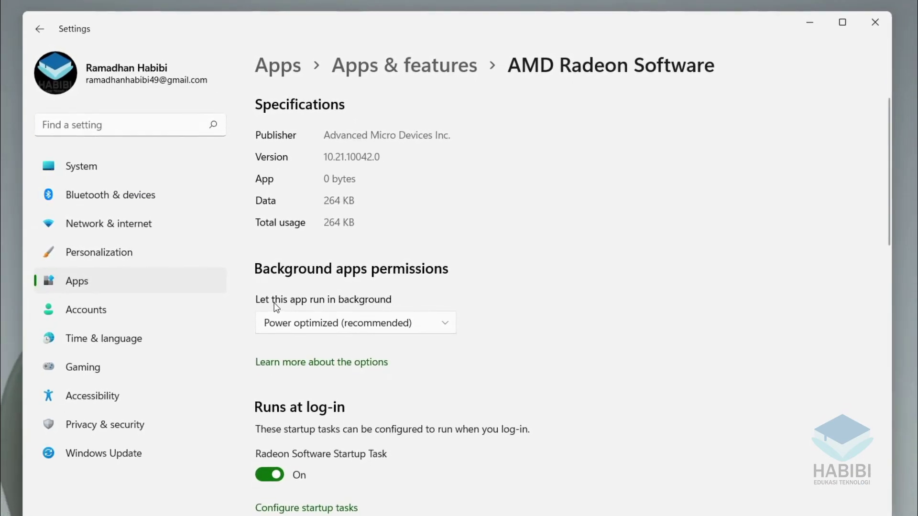
left_click(441, 322)
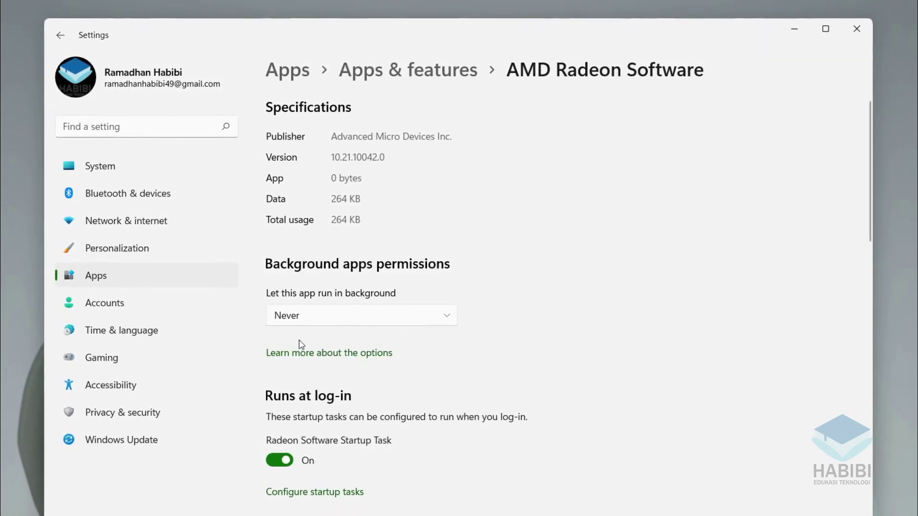
left_click(444, 75)
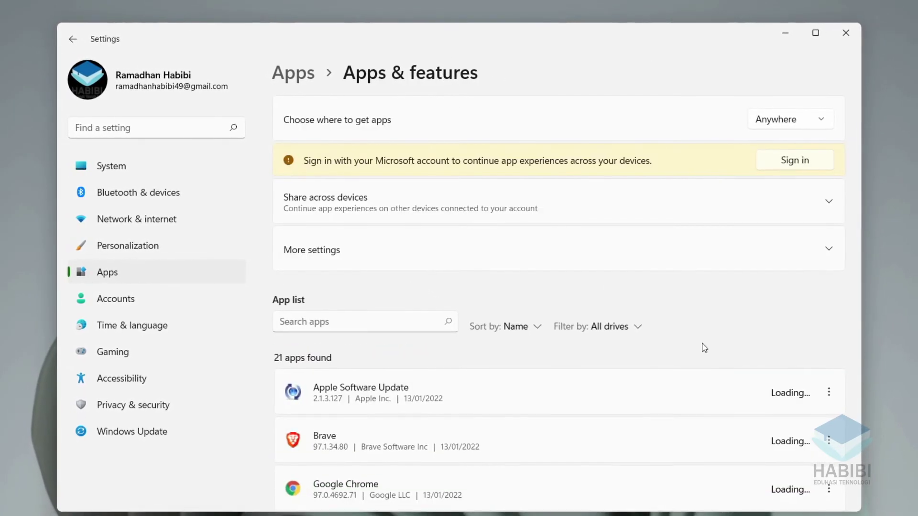
Step: Check which options are offered for Apple Software Update, Brave and Calculator in the app list
scroll(785, 376, "down", 4)
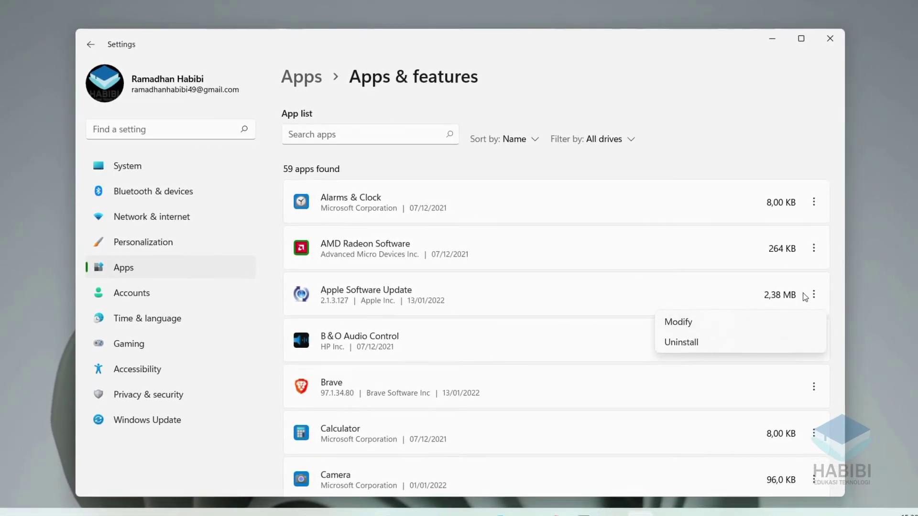
left_click(808, 385)
left_click(809, 381)
left_click(807, 429)
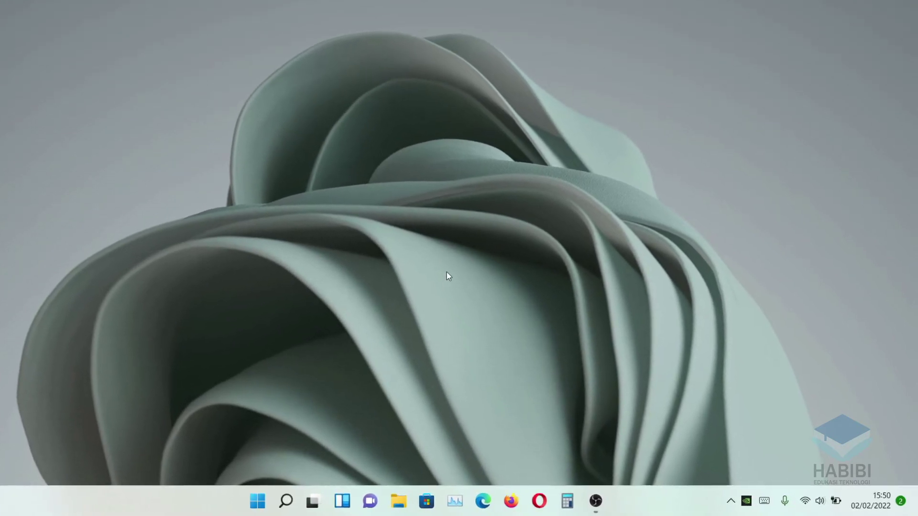
Step: Open the OneDrive settings from its hidden system tray icon and display the account options
left_click(726, 498)
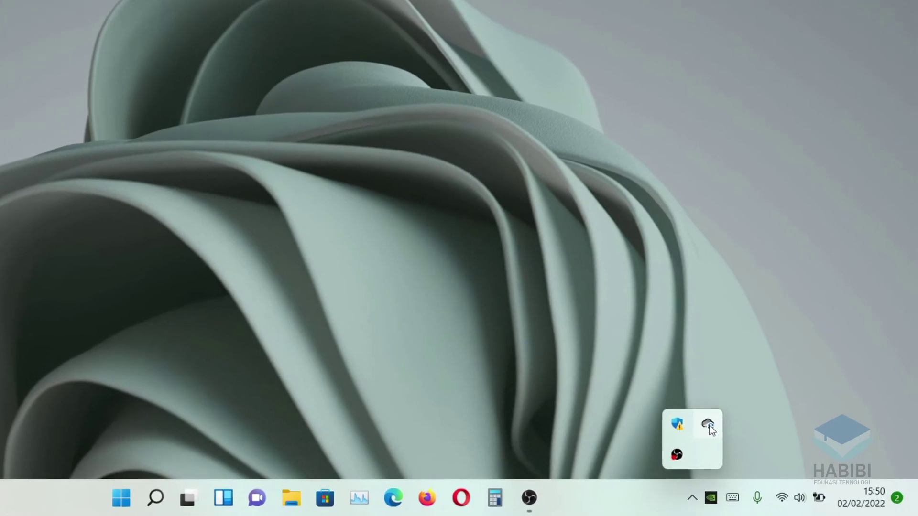
right_click(712, 426)
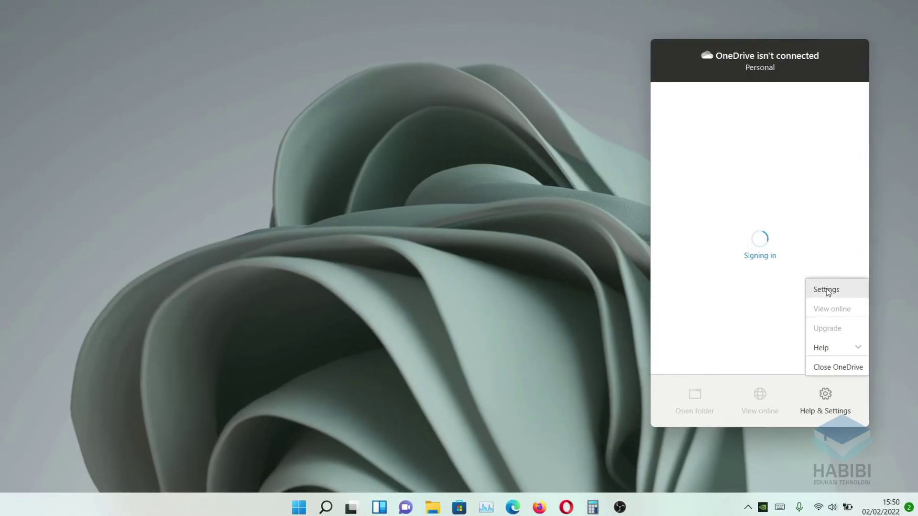
left_click(826, 289)
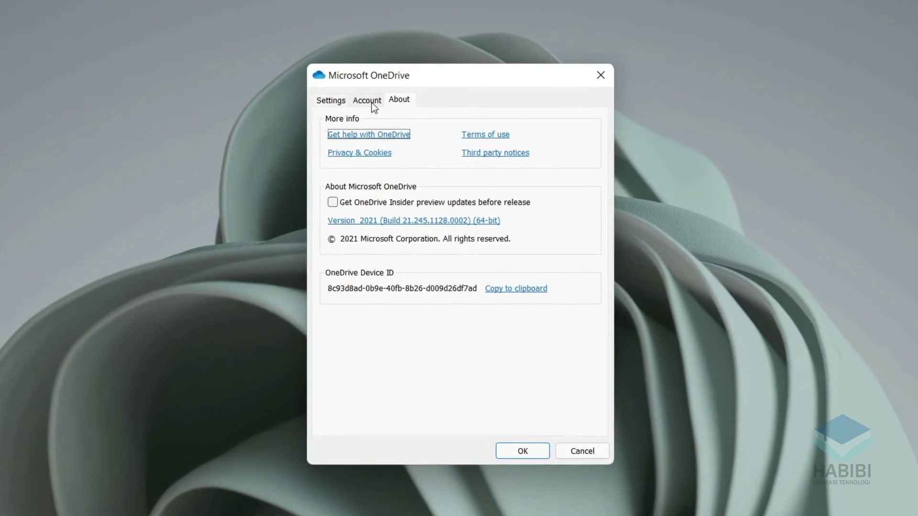
left_click(372, 104)
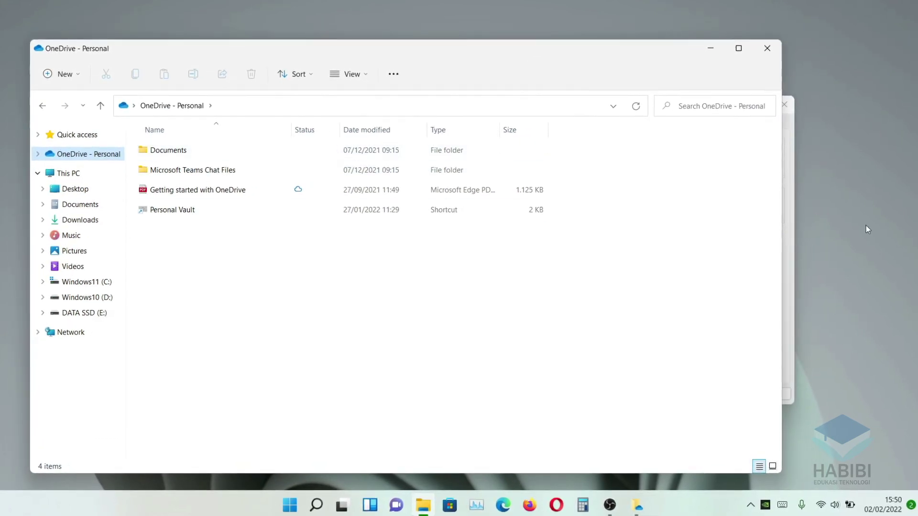
Step: Narrow the OneDrive - Personal folder window beside the settings dialog and look into the Documents and Microsoft Teams Chat Files folders
left_click_drag(782, 234, 640, 248)
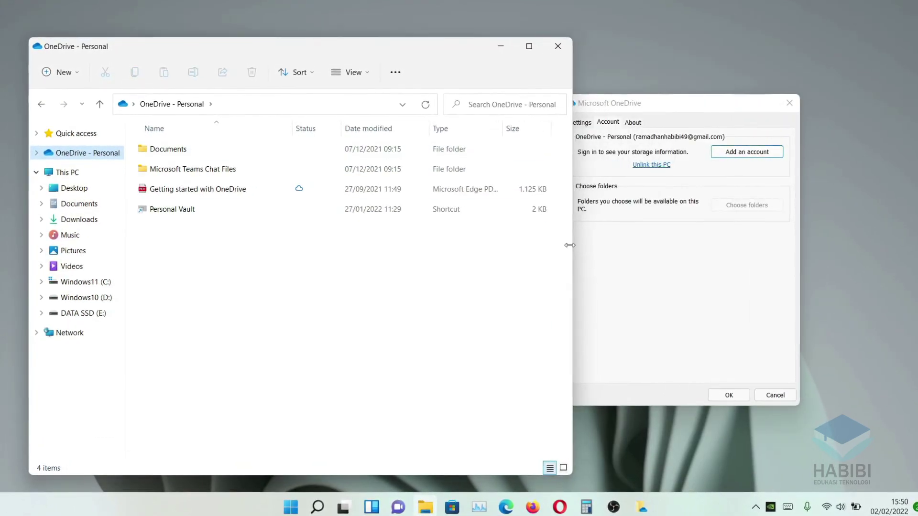
left_click_drag(569, 244, 552, 242)
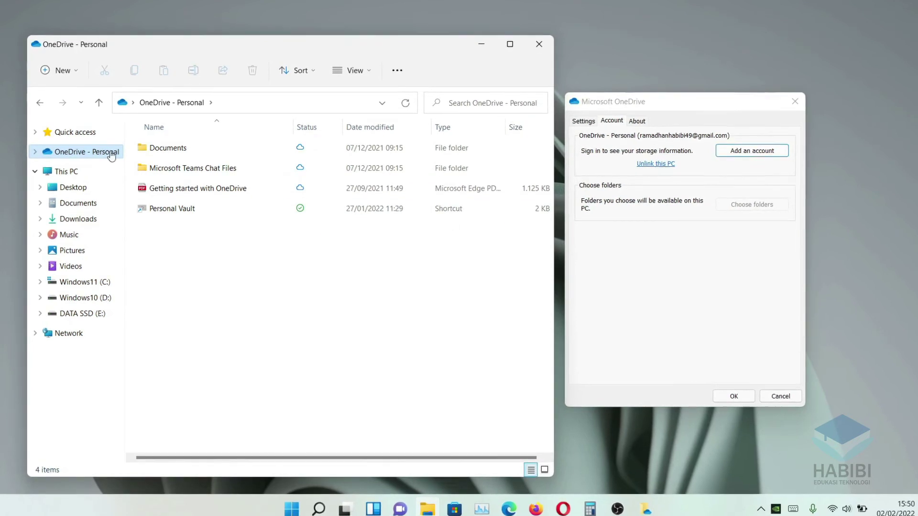
double_click(154, 152)
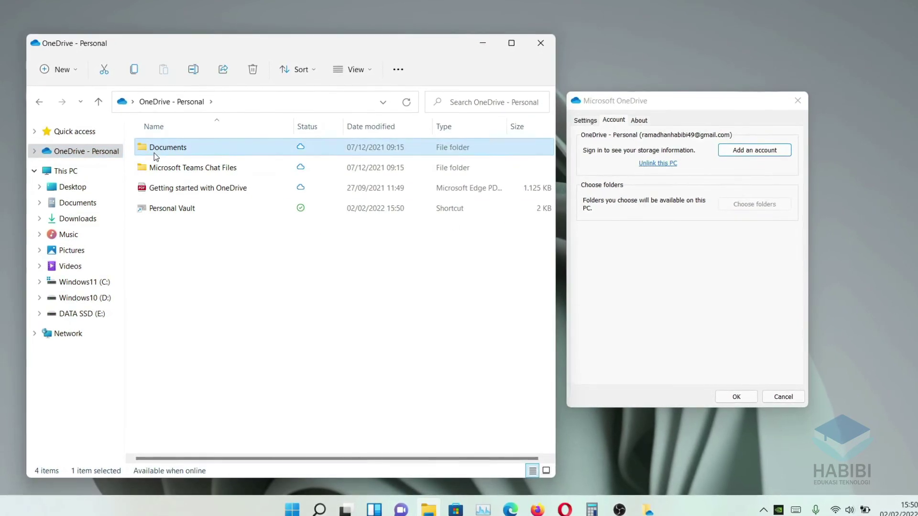
double_click(186, 168)
left_click(196, 106)
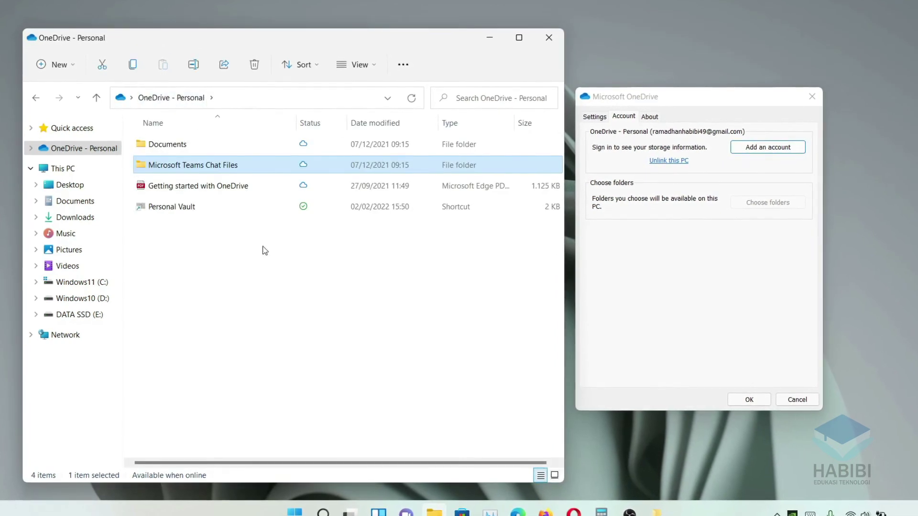
Step: Unlink the OneDrive account from this PC, and close the OneDrive setup and folder windows
left_click(700, 266)
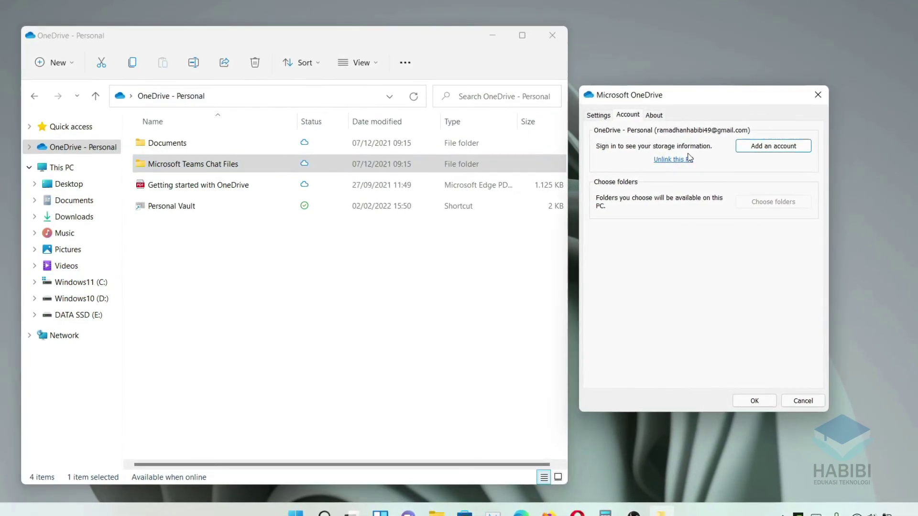
left_click(671, 160)
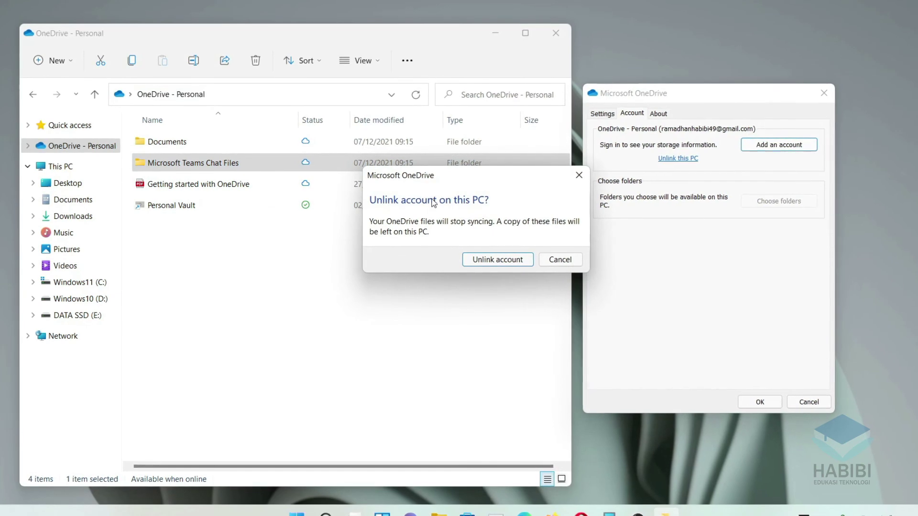
left_click(499, 259)
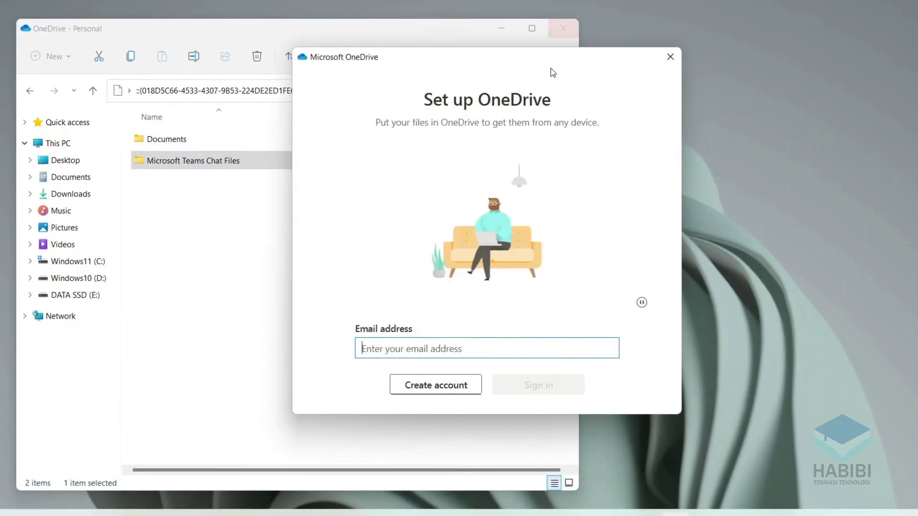
left_click(675, 56)
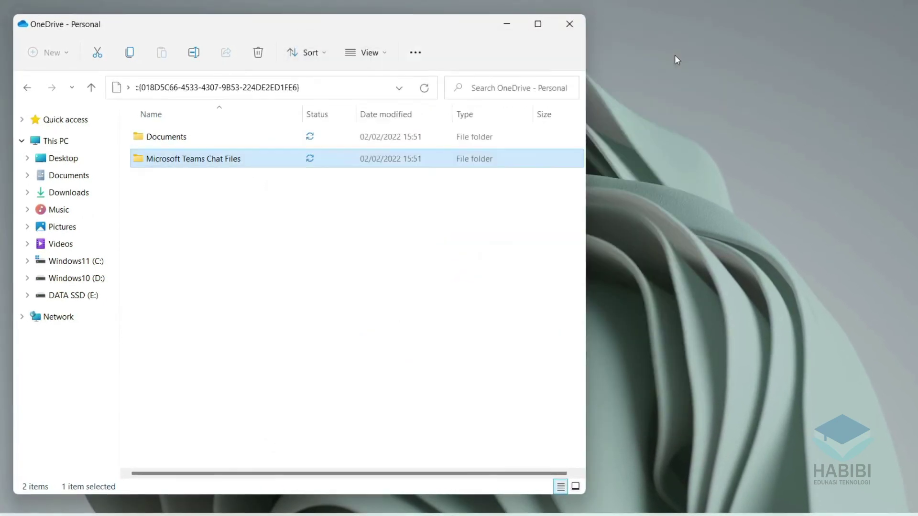
left_click(574, 19)
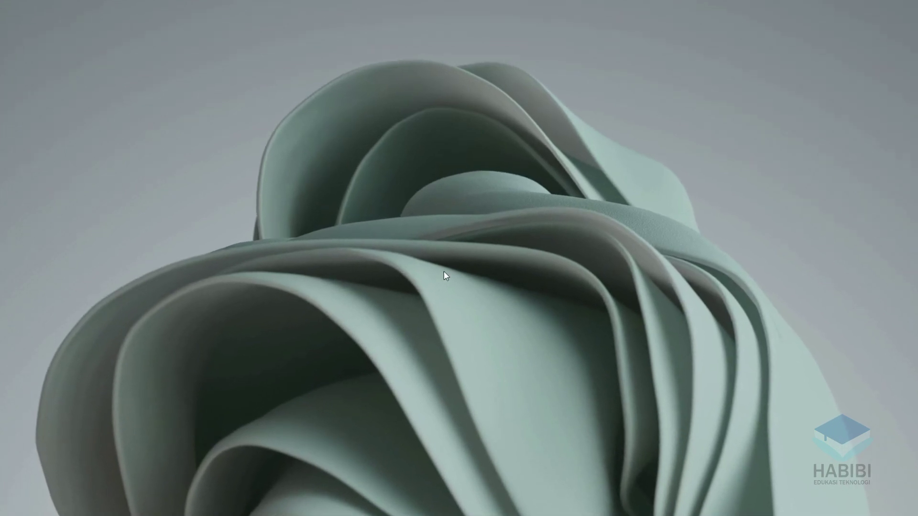
Step: Search Windows for "windows update", open the Windows Update settings to view the update status, and minimize the window
key("super")
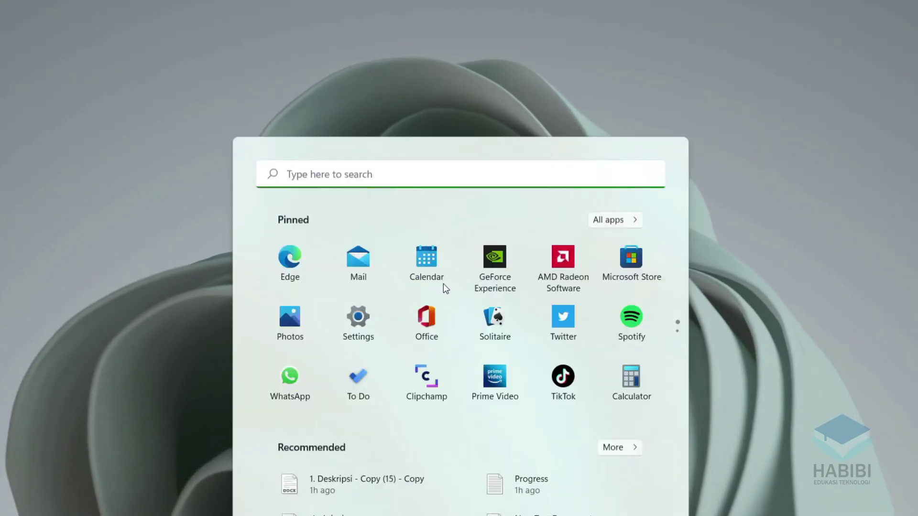
type("wind")
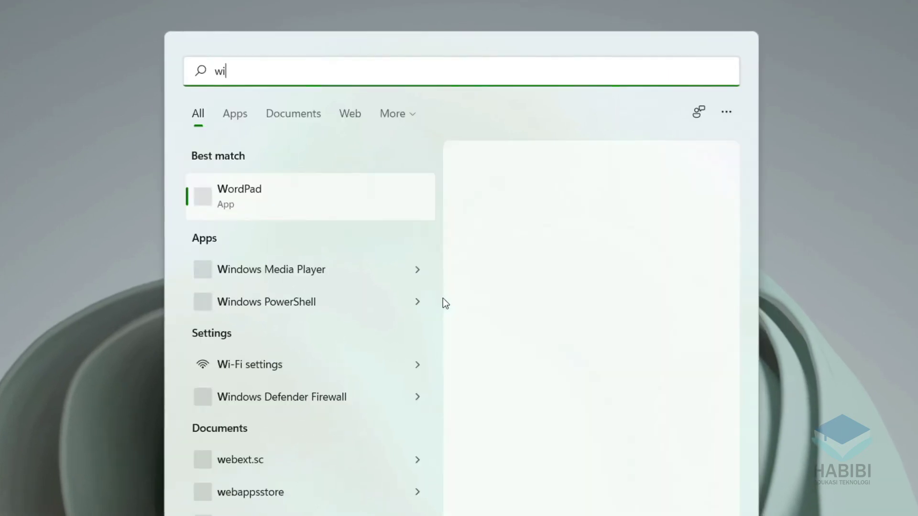
type("ows u")
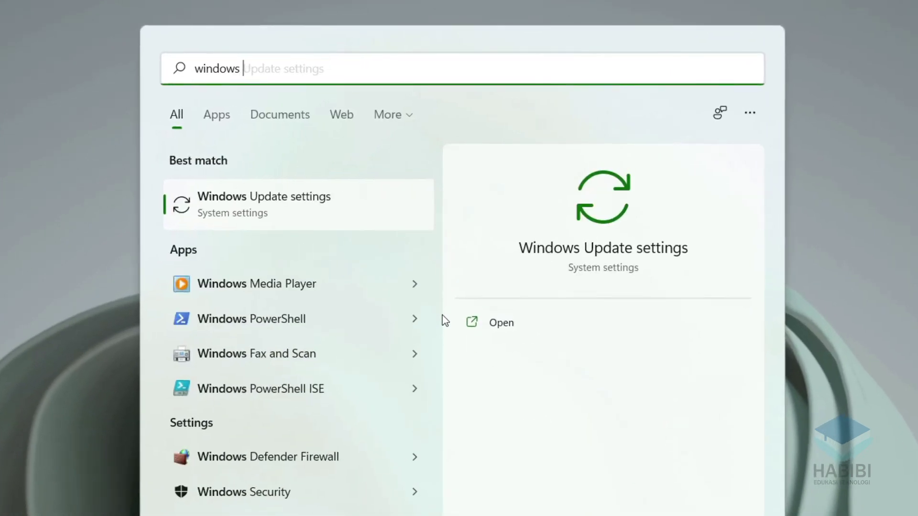
type("pdate")
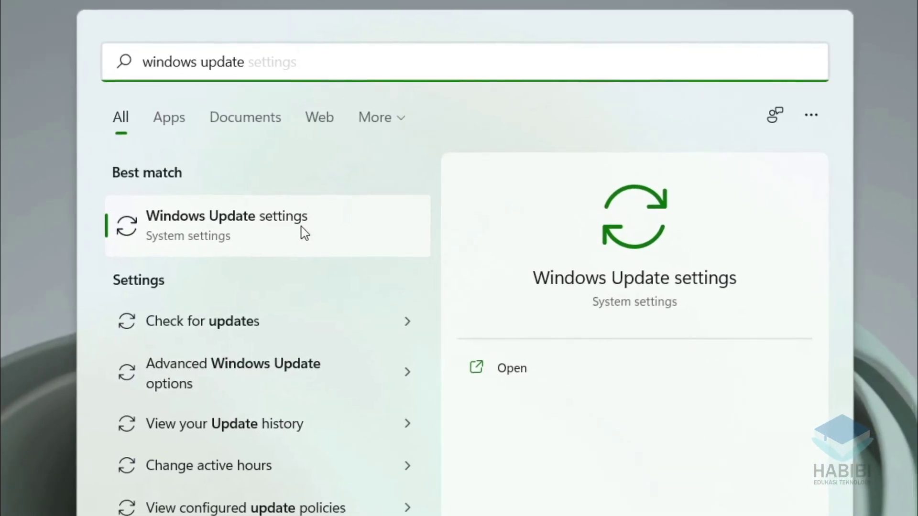
left_click(310, 228)
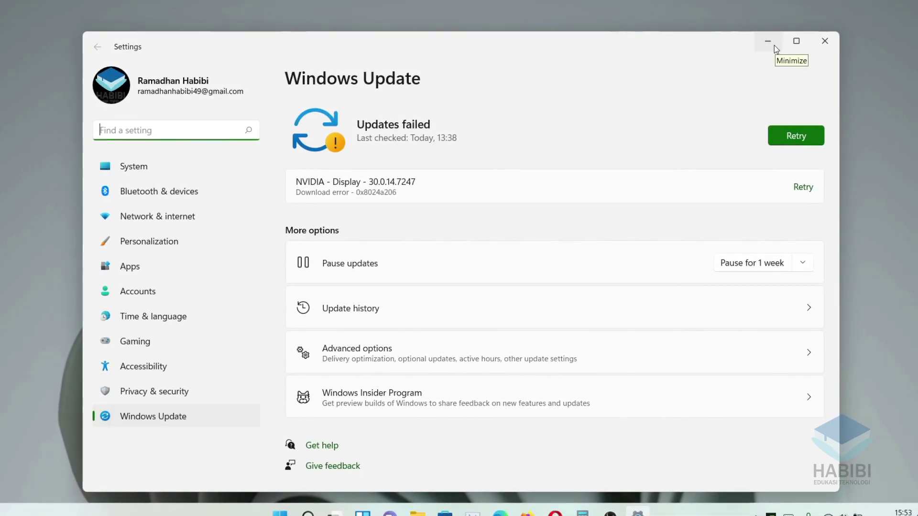
left_click(767, 43)
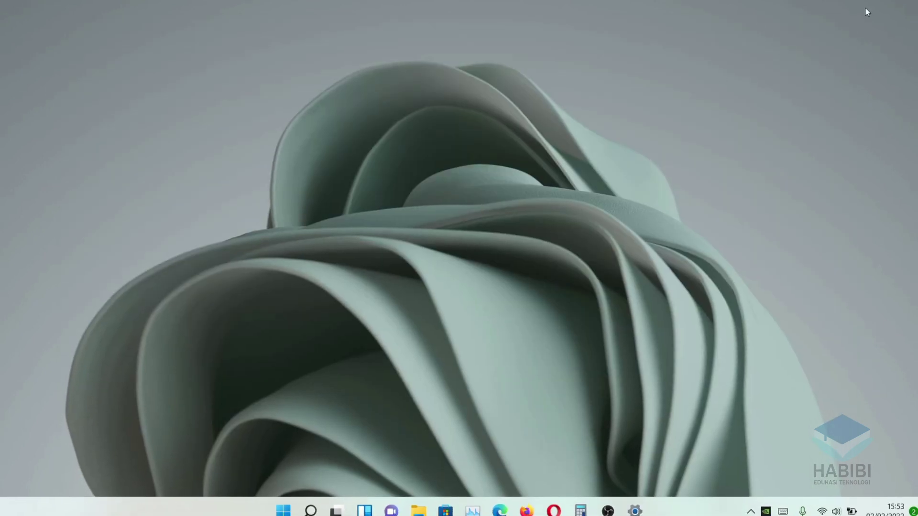